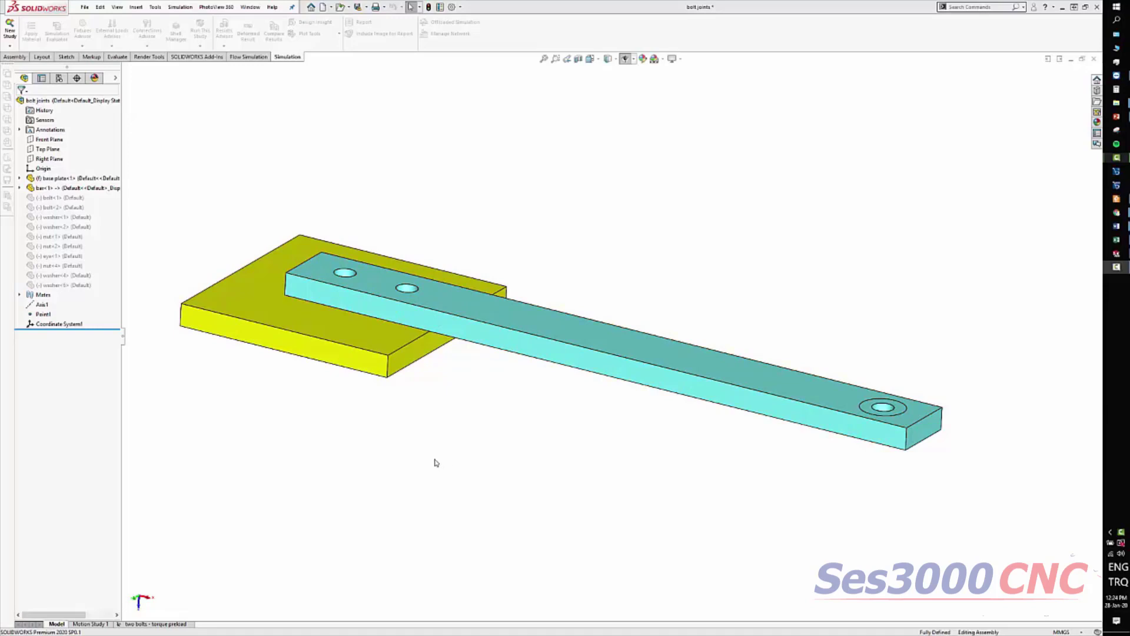
# - Orbit and zoom around the bar and base plate, viewing through the holes and underneath
pyautogui.moveTo(436, 463)
pyautogui.mouseDown(button='middle')
pyautogui.moveTo(431, 522)
pyautogui.moveTo(461, 492)
pyautogui.moveTo(379, 242)
pyautogui.mouseUp(button='middle')
pyautogui.scroll(-2, 379, 242)
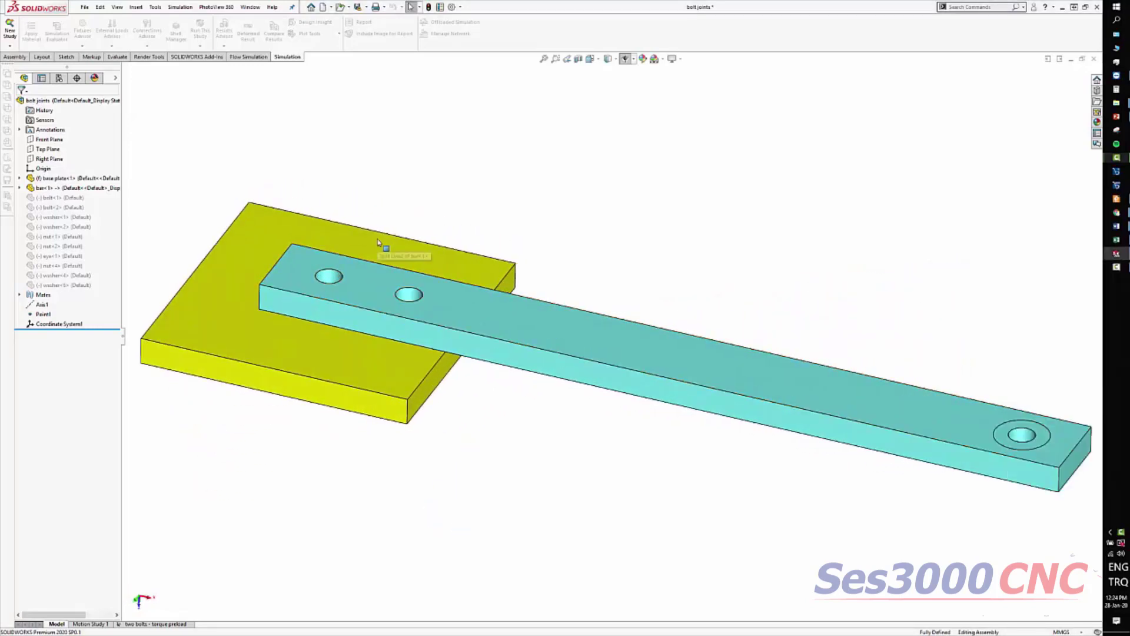
pyautogui.scroll(-2, 366, 232)
pyautogui.scroll(-2, 366, 232)
pyautogui.scroll(-3, 379, 411)
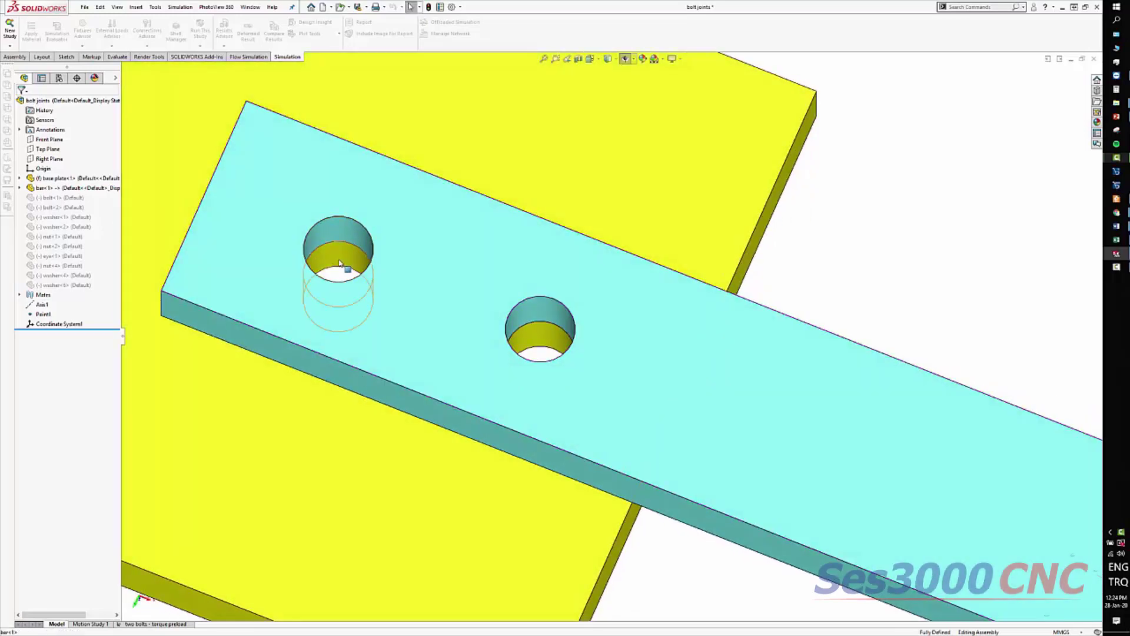
pyautogui.moveTo(340, 263); pyautogui.dragTo(354, 309, button='middle')
pyautogui.moveTo(498, 382)
pyautogui.mouseDown(button='middle')
pyautogui.moveTo(467, 459)
pyautogui.moveTo(449, 288)
pyautogui.moveTo(454, 300)
pyautogui.mouseUp(button='middle')
pyautogui.moveTo(464, 549)
pyautogui.mouseDown(button='middle')
pyautogui.moveTo(449, 502)
pyautogui.moveTo(479, 613)
pyautogui.moveTo(439, 550)
pyautogui.moveTo(464, 534)
pyautogui.moveTo(404, 441)
pyautogui.mouseUp(button='middle')
pyautogui.scroll(5, 404, 441)
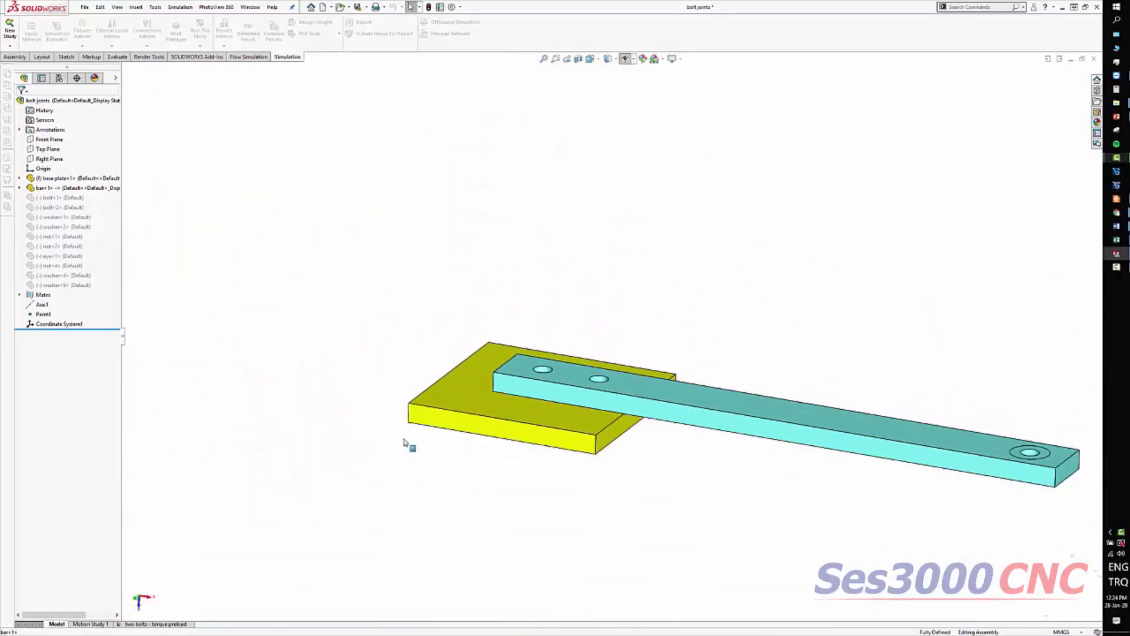
pyautogui.scroll(2, 808, 432)
pyautogui.scroll(-5, 807, 431)
pyautogui.scroll(-3, 784, 467)
pyautogui.moveTo(784, 467)
pyautogui.mouseDown(button='middle')
pyautogui.moveTo(780, 182)
pyautogui.moveTo(772, 276)
pyautogui.mouseUp(button='middle')
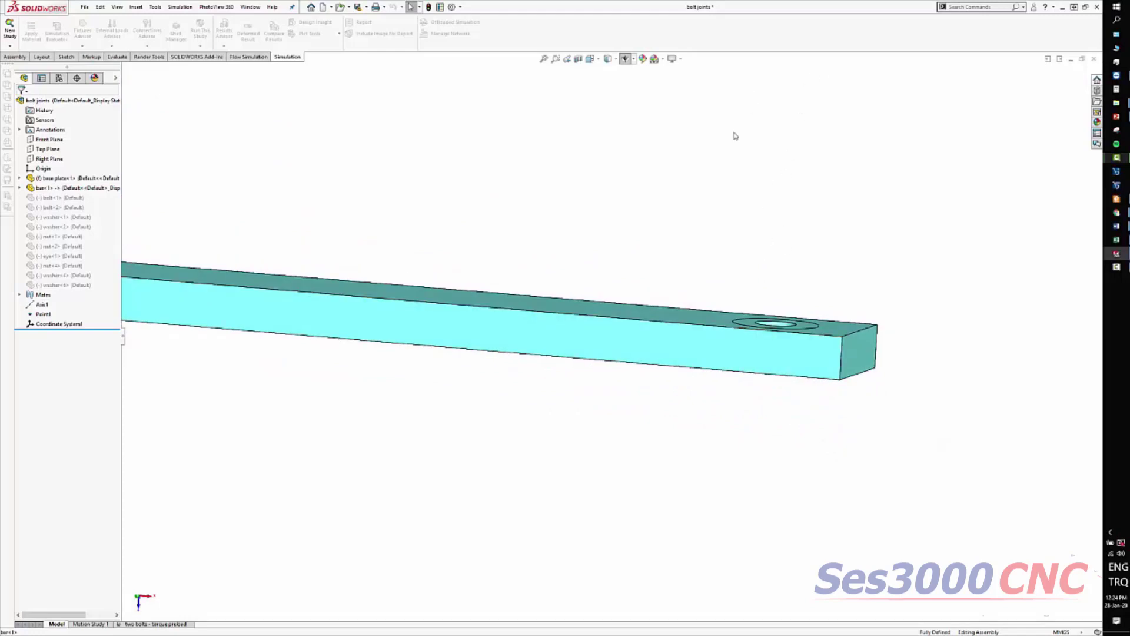
pyautogui.scroll(2, 701, 270)
pyautogui.scroll(2, 442, 253)
pyautogui.scroll(-1, 417, 318)
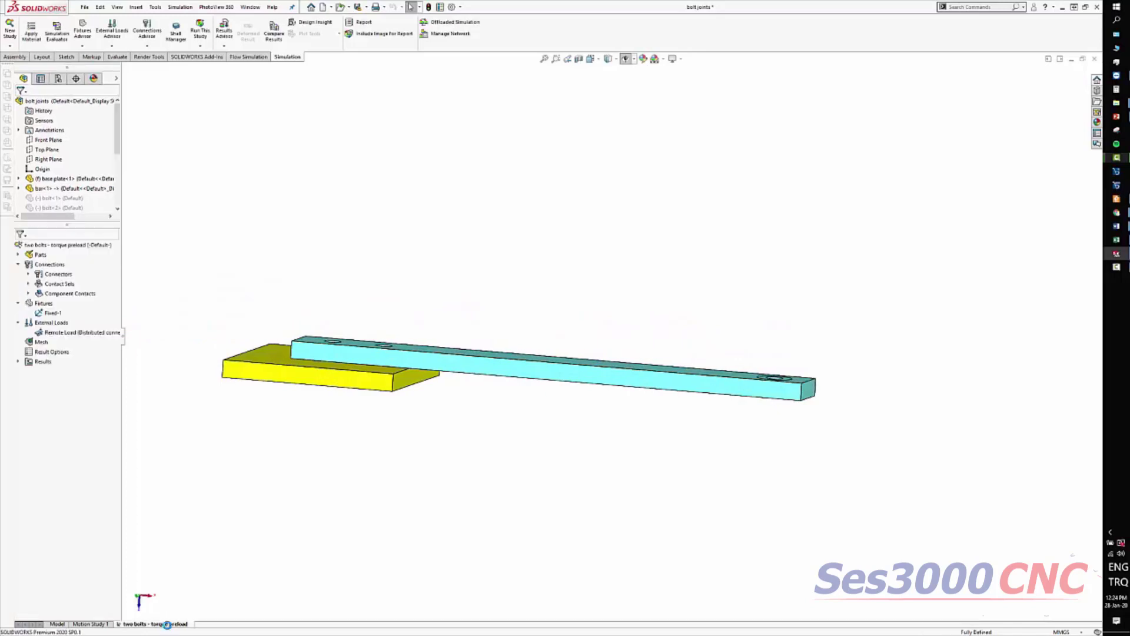
pyautogui.moveTo(368, 338); pyautogui.dragTo(380, 400, button='middle')
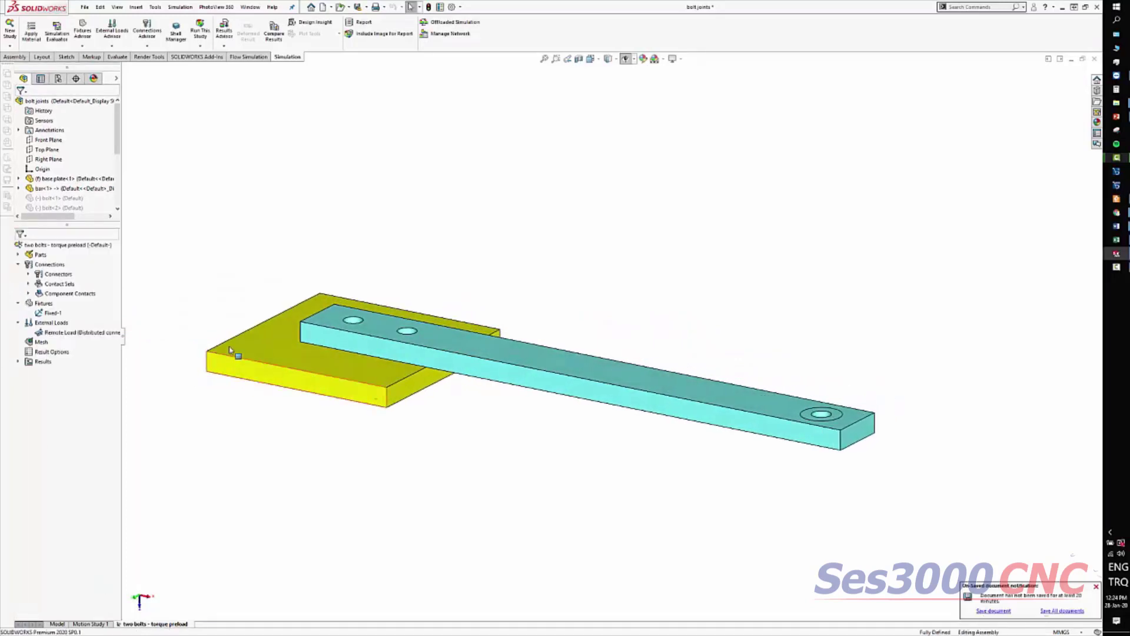
# - Expand Bolt Group-1 and Contact Set-1 in the study tree and edit Contact Set-1's definition
pyautogui.click(29, 275)
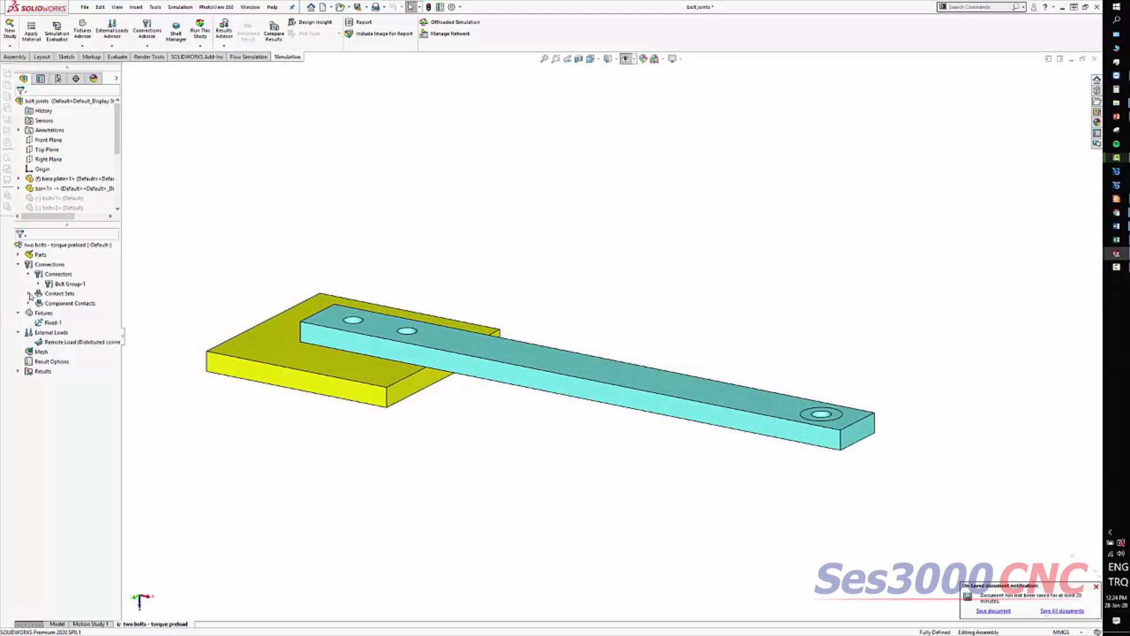
pyautogui.click(29, 294)
pyautogui.rightClick(54, 303)
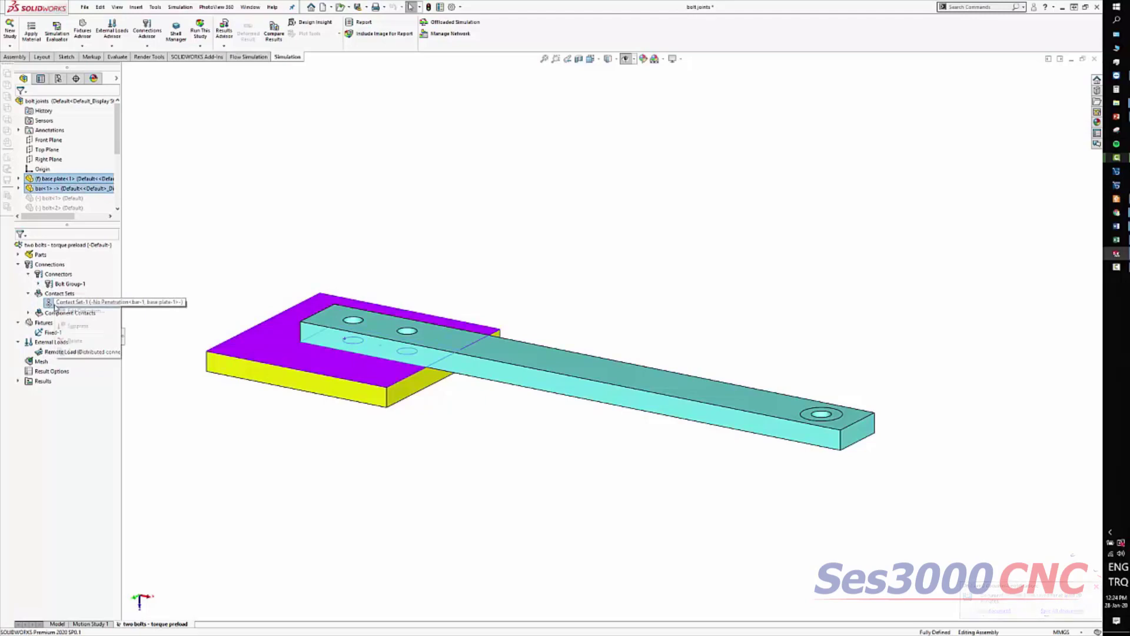
pyautogui.click(71, 312)
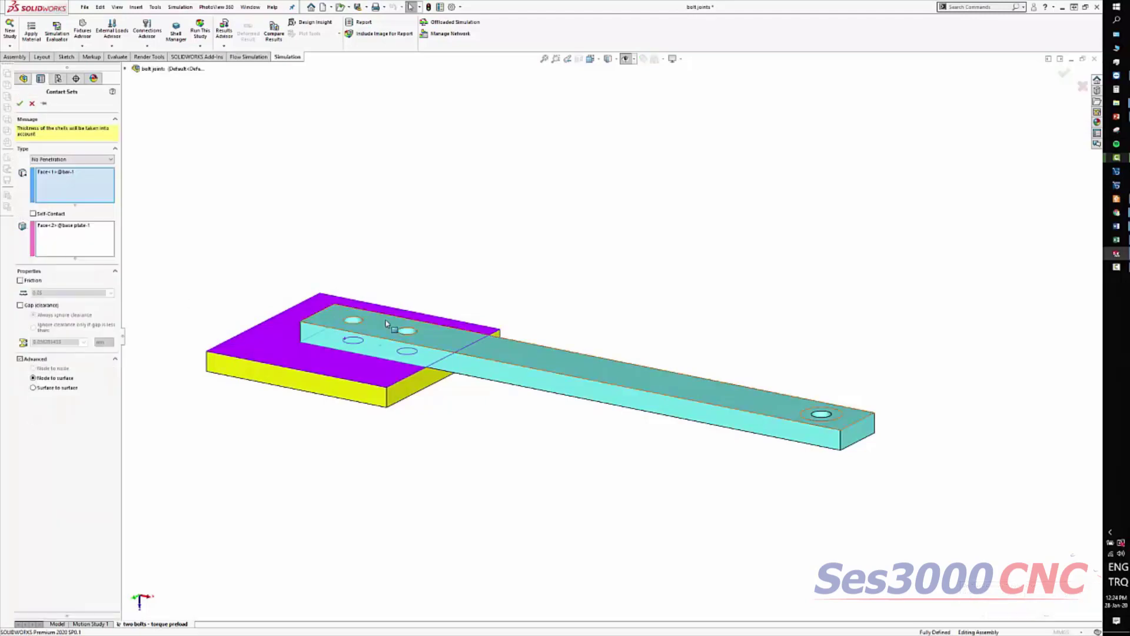
# - Review the bar and base plate faces of the no-penetration contact, then cancel without changes
pyautogui.moveTo(385, 323)
pyautogui.mouseDown(button='middle')
pyautogui.moveTo(418, 410)
pyautogui.moveTo(359, 313)
pyautogui.moveTo(376, 394)
pyautogui.moveTo(356, 289)
pyautogui.moveTo(350, 383)
pyautogui.mouseUp(button='middle')
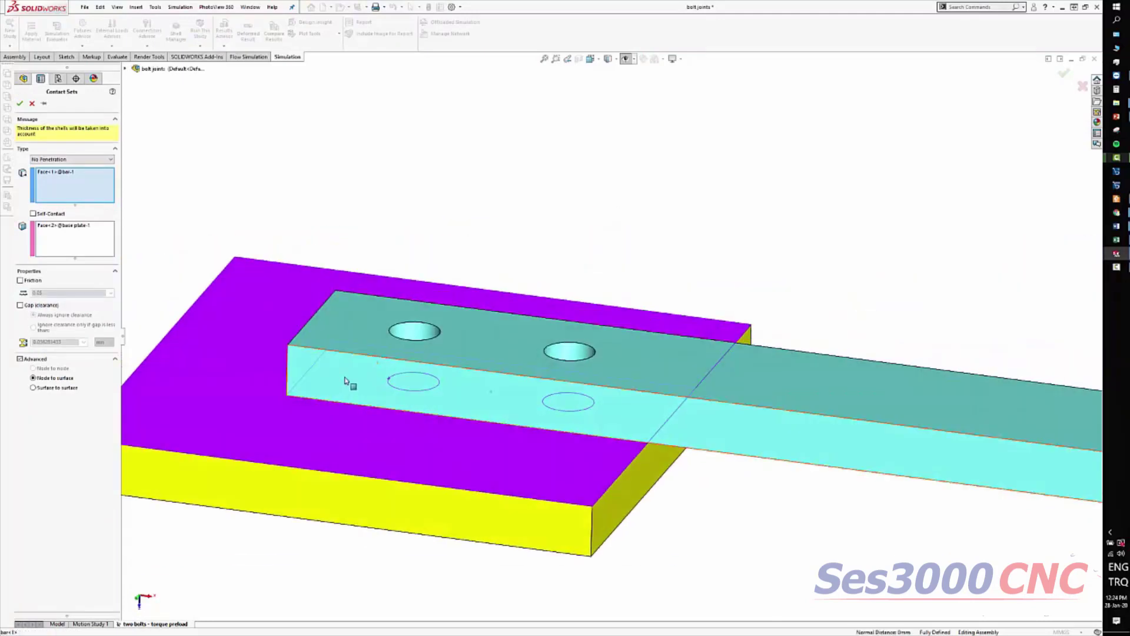
pyautogui.click(58, 228)
pyautogui.click(58, 180)
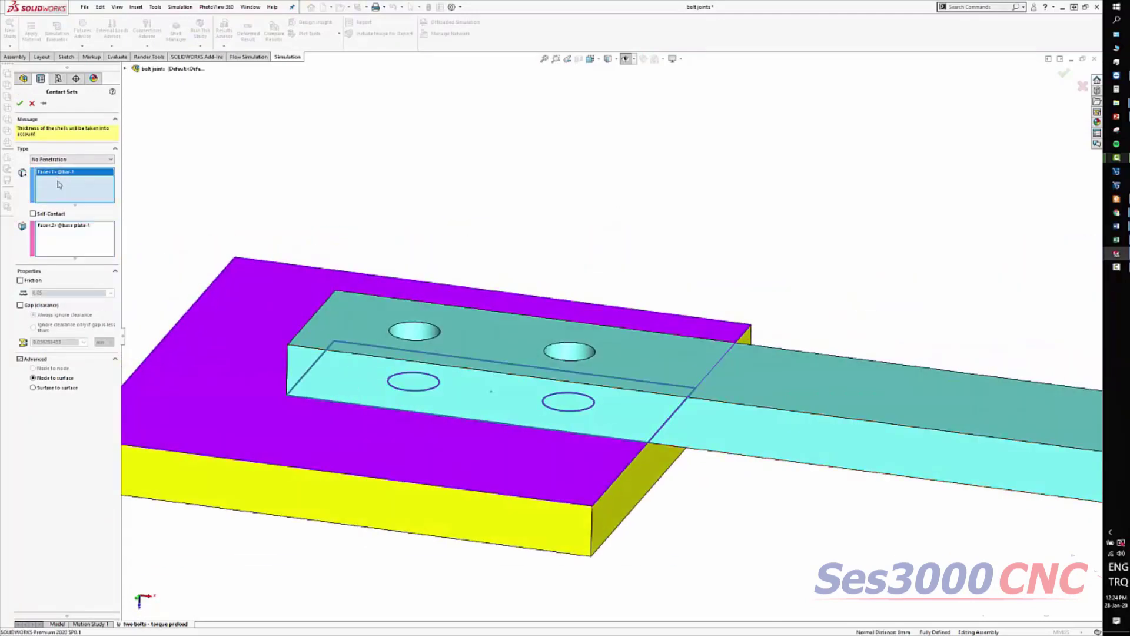
pyautogui.click(57, 234)
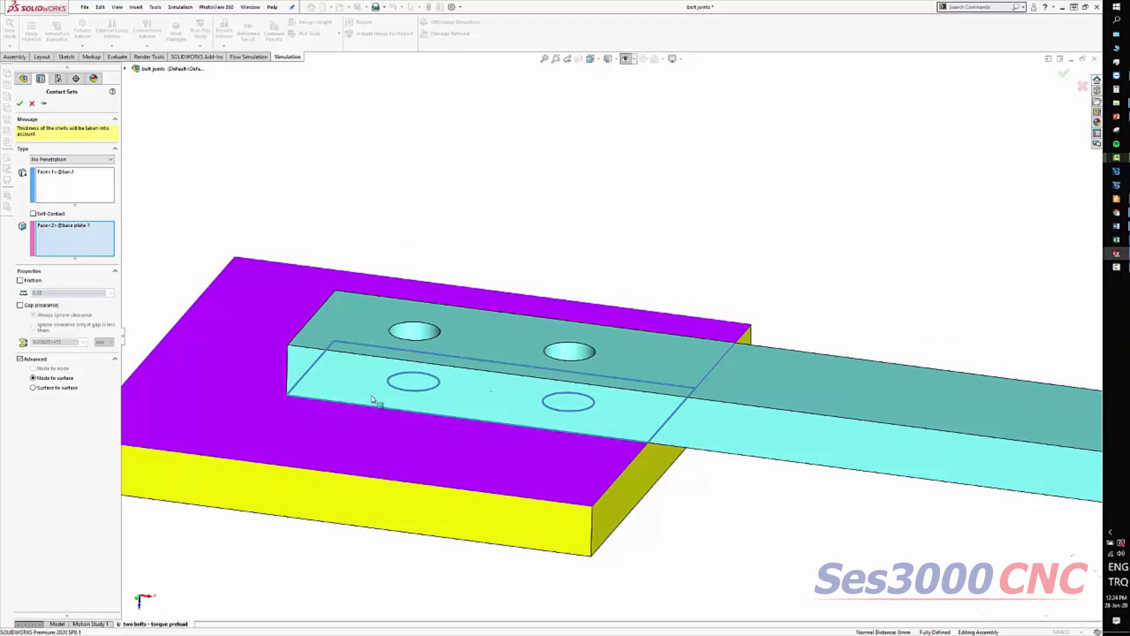
pyautogui.moveTo(372, 399); pyautogui.dragTo(266, 448, button='middle')
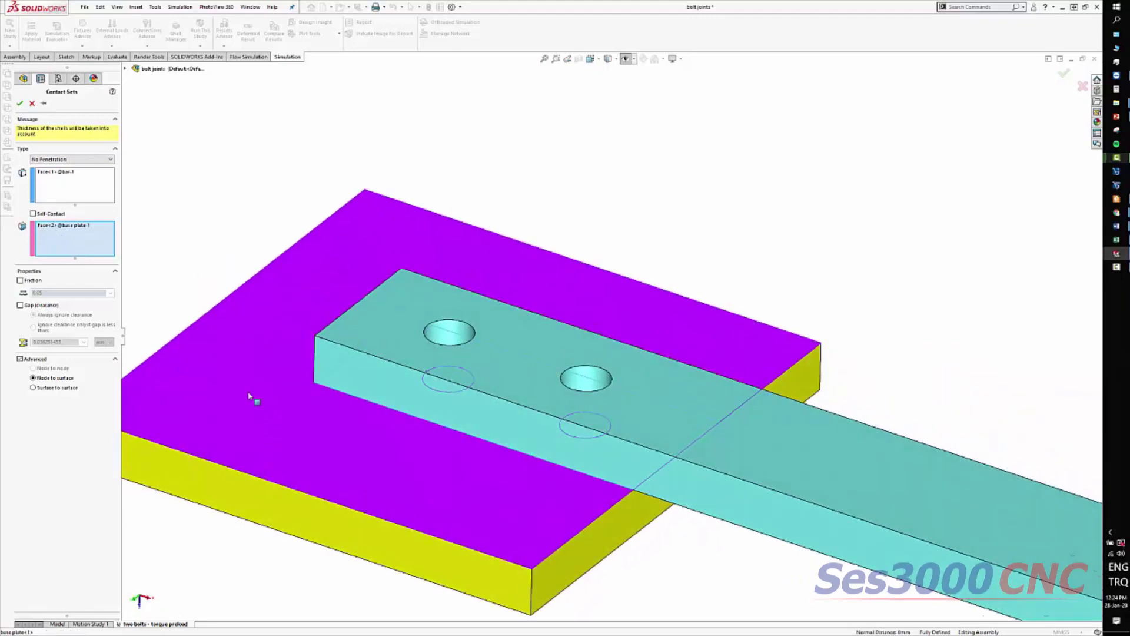
pyautogui.click(32, 103)
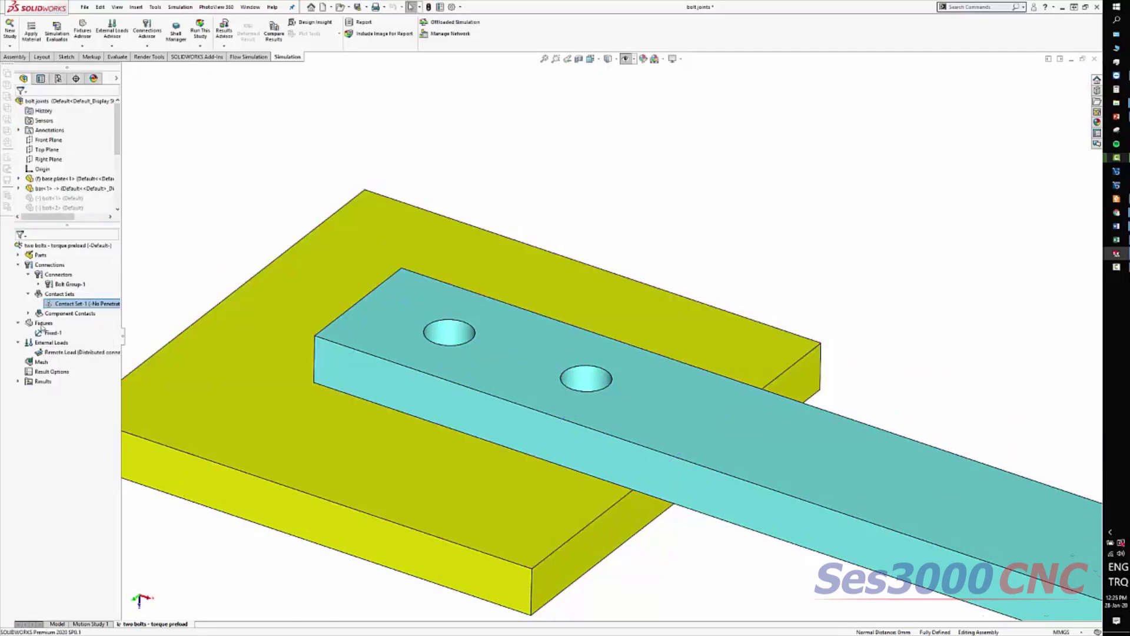
# - Expand Bolt Group-1 and open the Counterbore with Nut-1 bolt definition
pyautogui.click(37, 285)
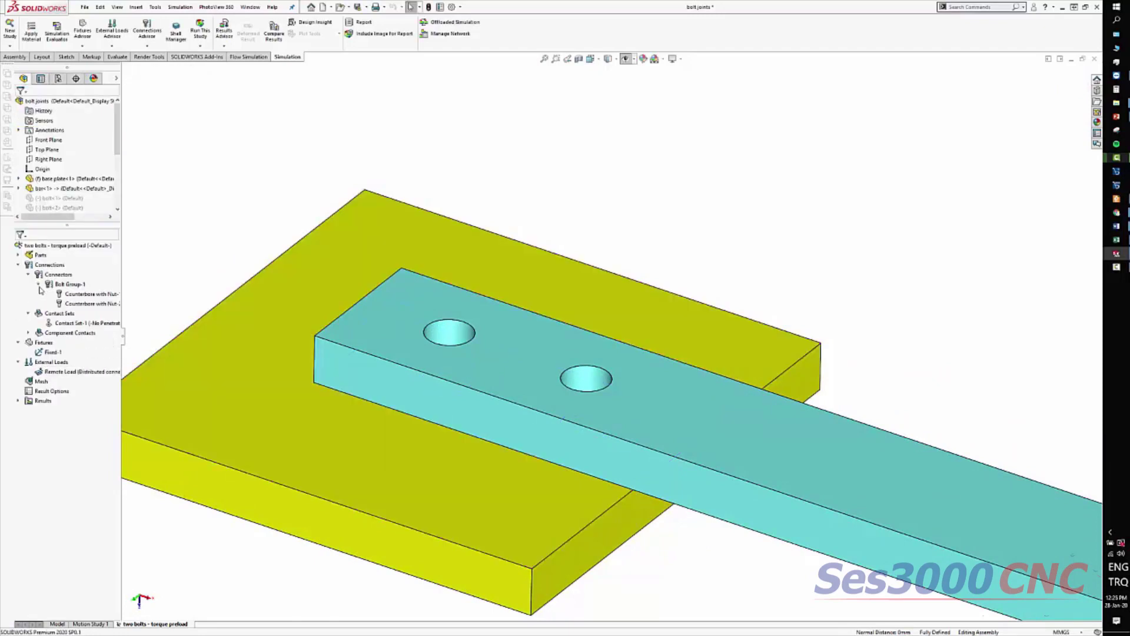
pyautogui.click(82, 304)
pyautogui.moveTo(131, 262); pyautogui.dragTo(198, 262)
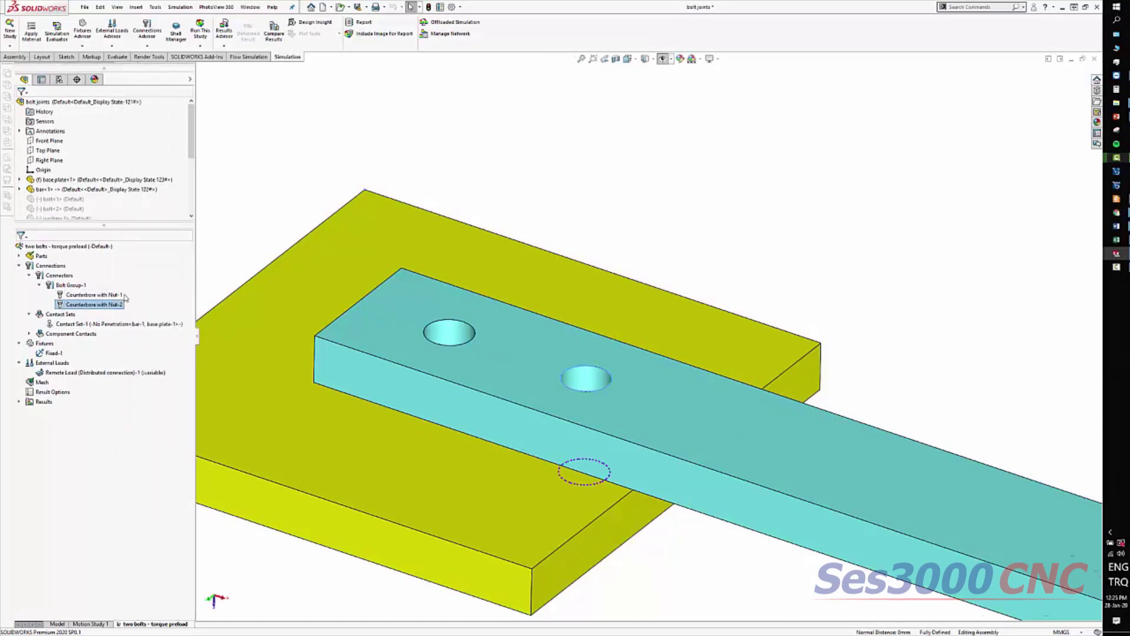
pyautogui.click(93, 295)
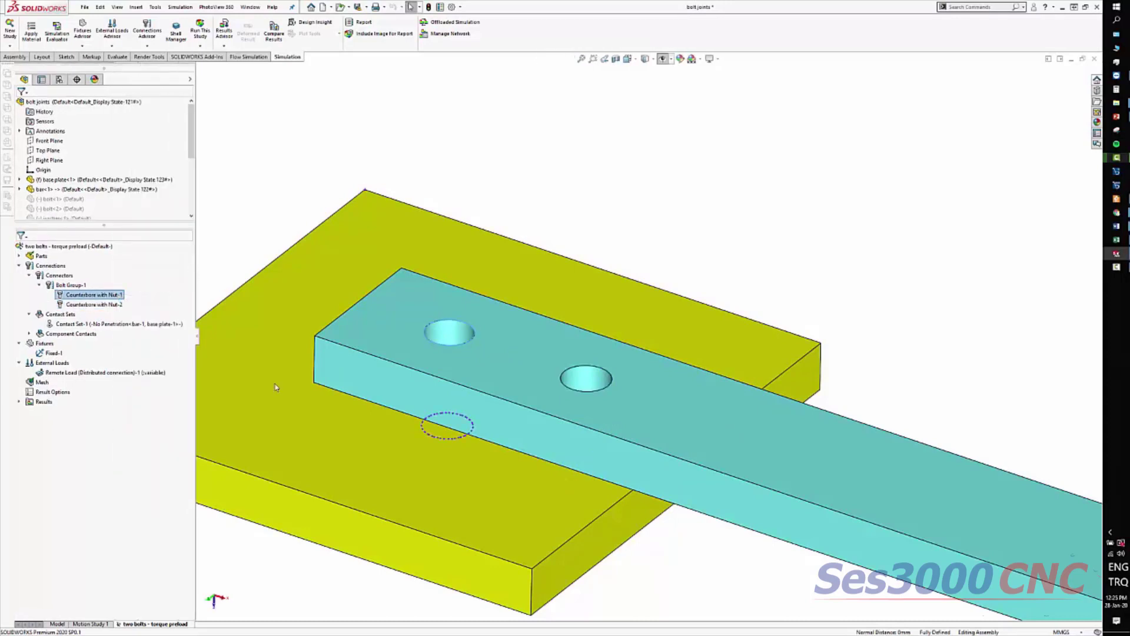
pyautogui.doubleClick(93, 294)
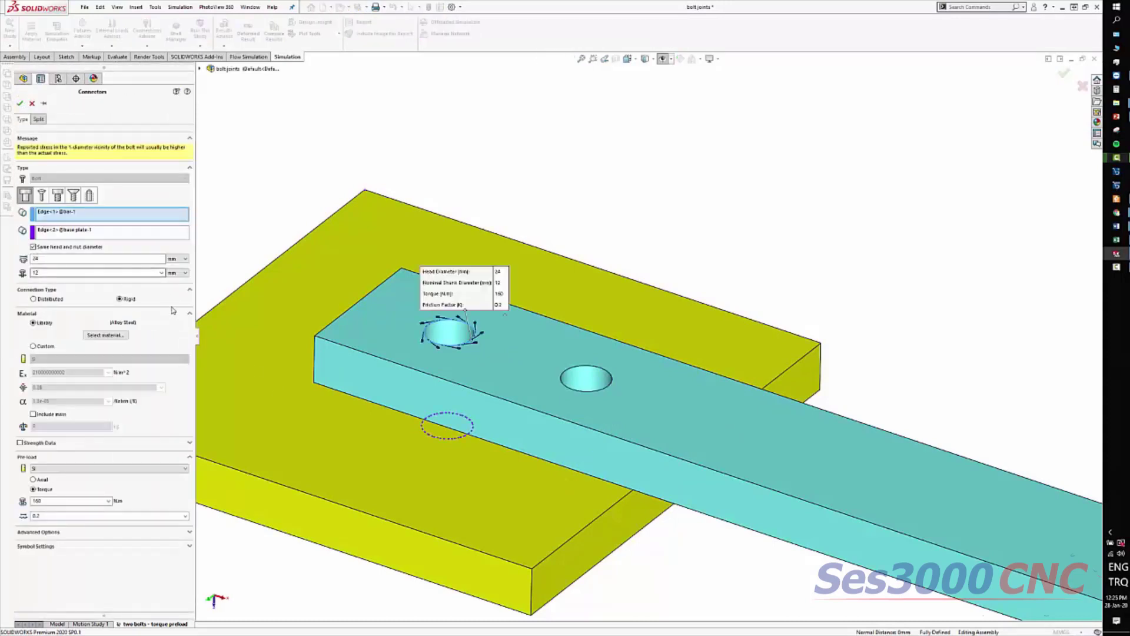
# - Check the bolt head edge on the bar, nut edge on the plate, and 24/12 mm diameters
pyautogui.click(39, 214)
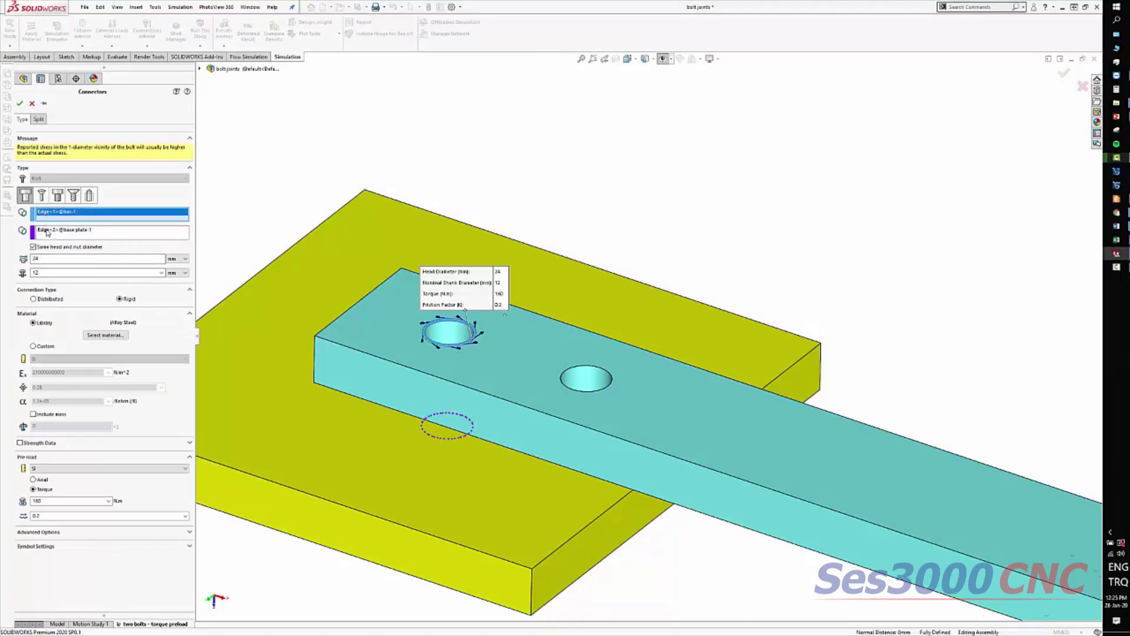
pyautogui.click(47, 233)
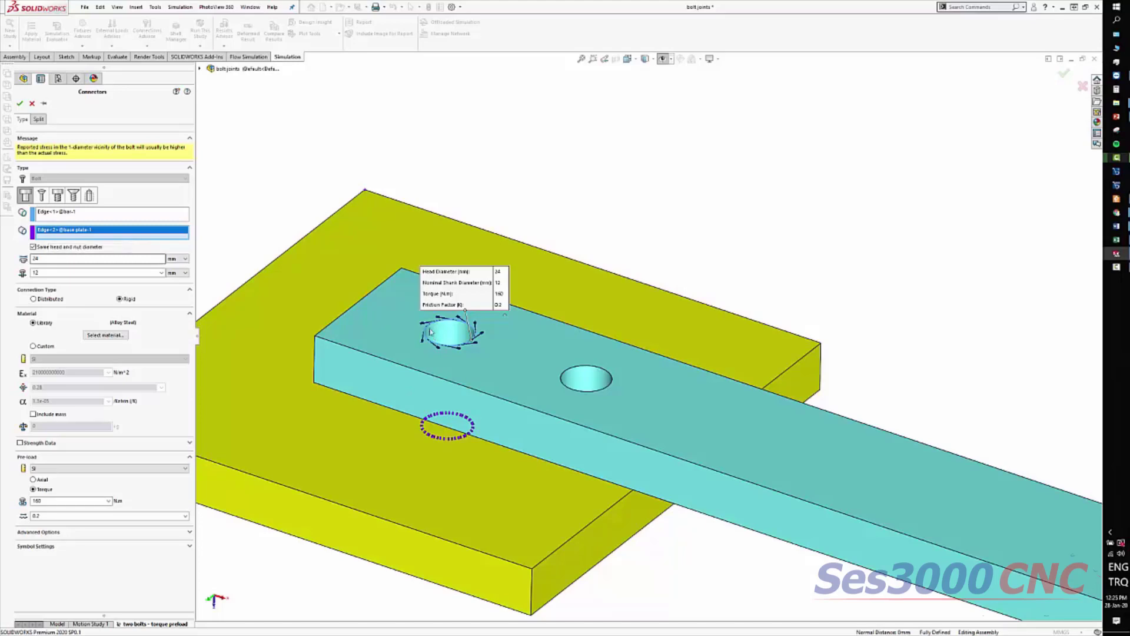
pyautogui.press('Down')
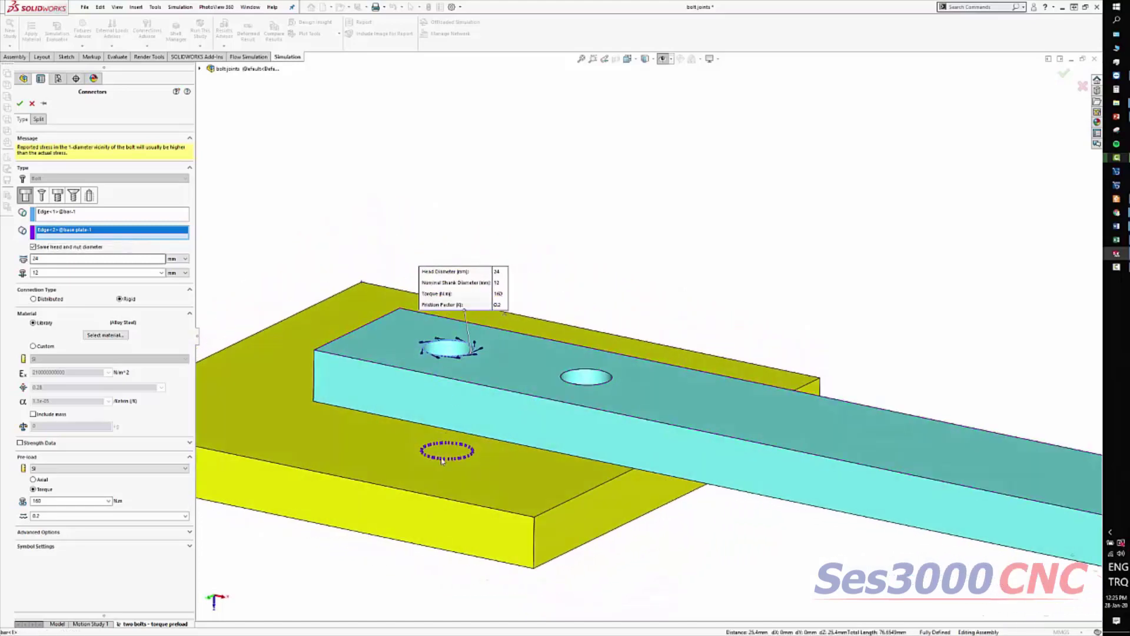
pyautogui.press('Down')
pyautogui.press('Down')
pyautogui.press('Down')
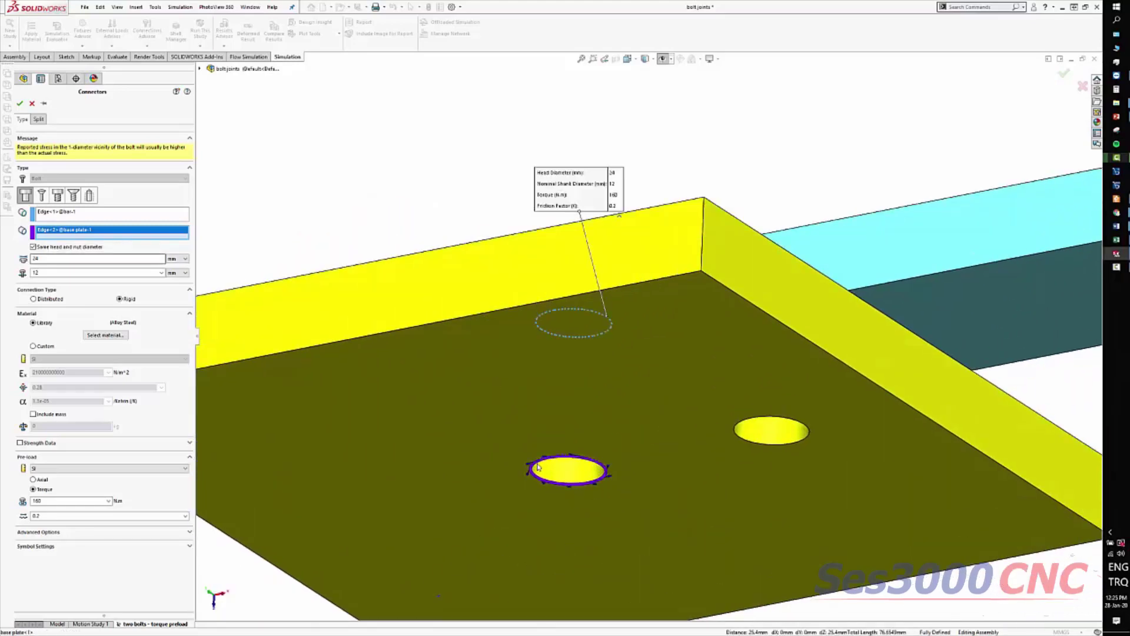
pyautogui.hotkey('ctrl', '7')
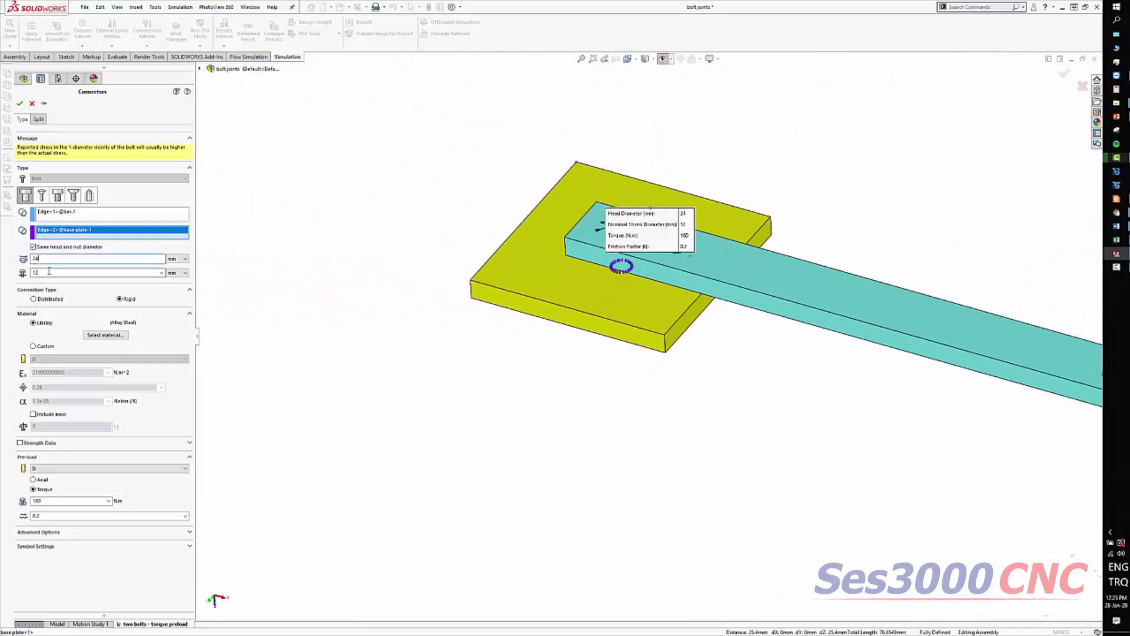
pyautogui.scroll(-5, 692, 220)
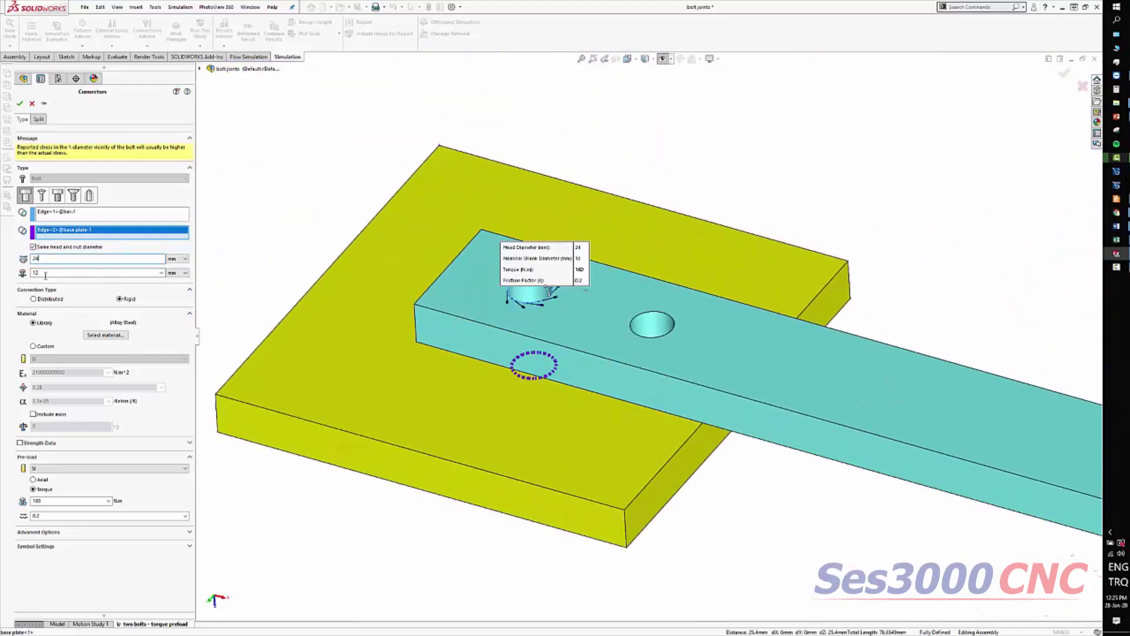
pyautogui.press('Tab')
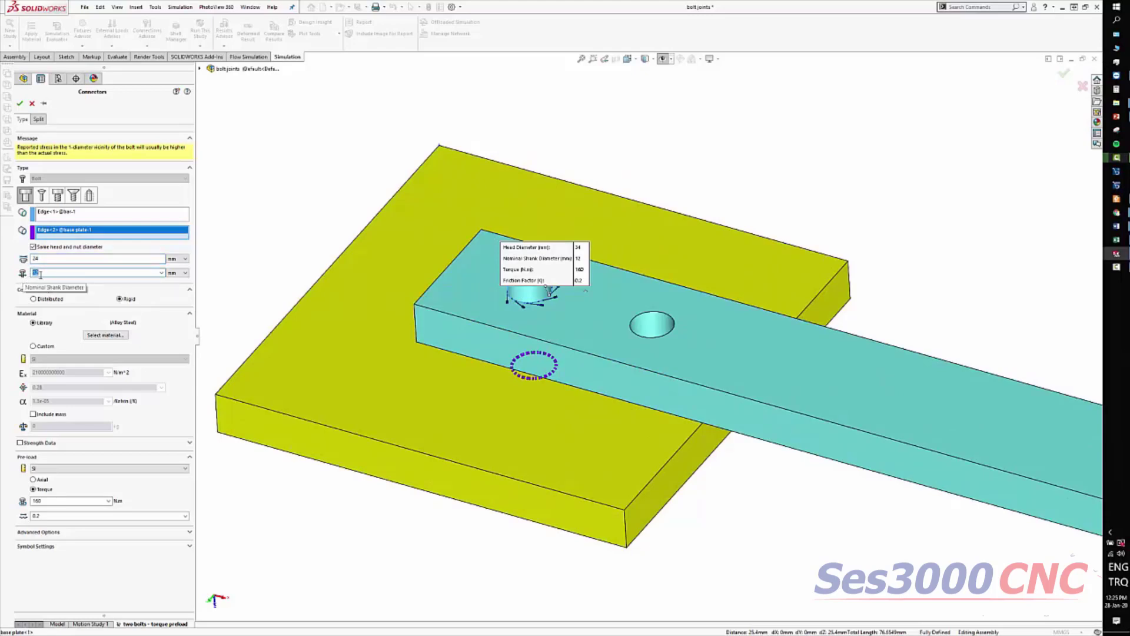
pyautogui.click(49, 273)
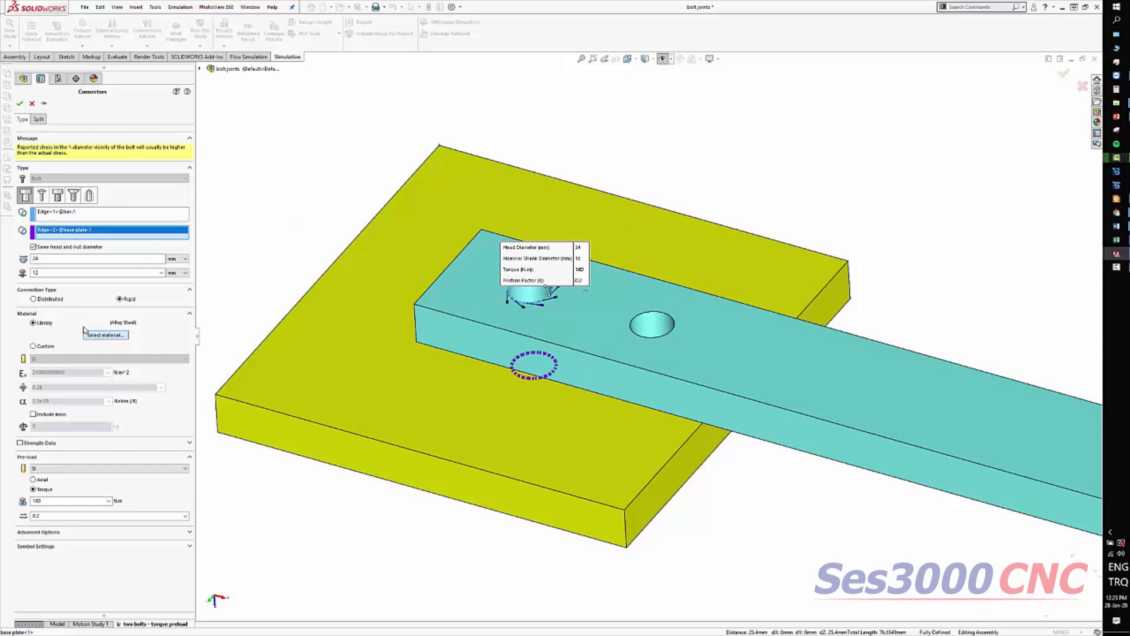
# - Keep Library material for the bolt and confirm the connectors with 160 N·m torque
pyautogui.click(107, 336)
pyautogui.scroll(-5, 465, 342)
pyautogui.scroll(-5, 459, 356)
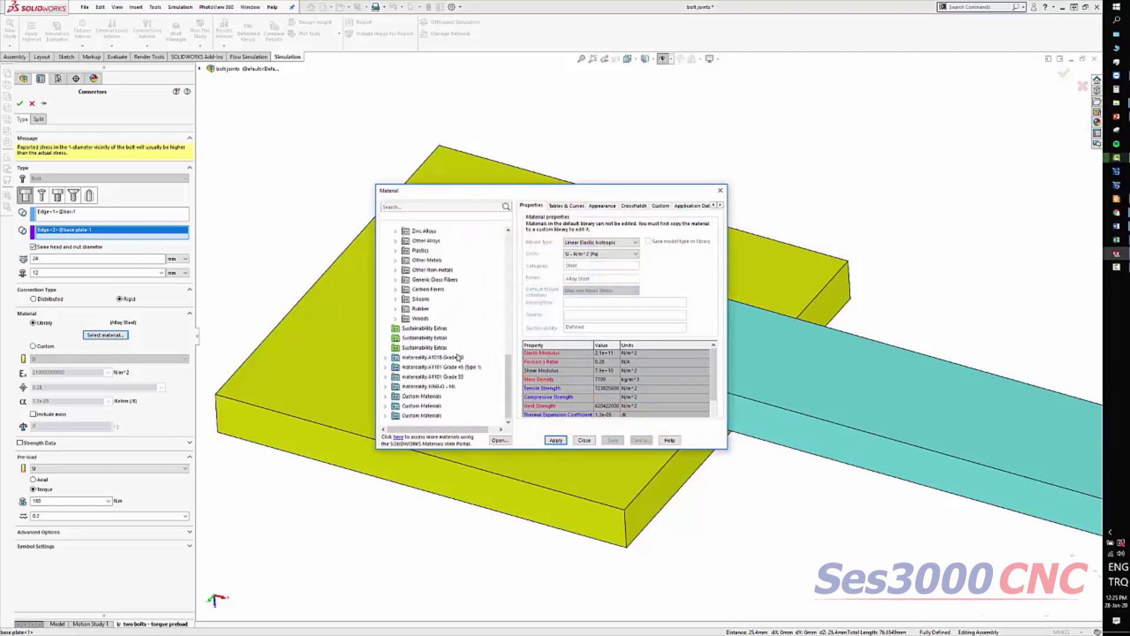
pyautogui.click(584, 441)
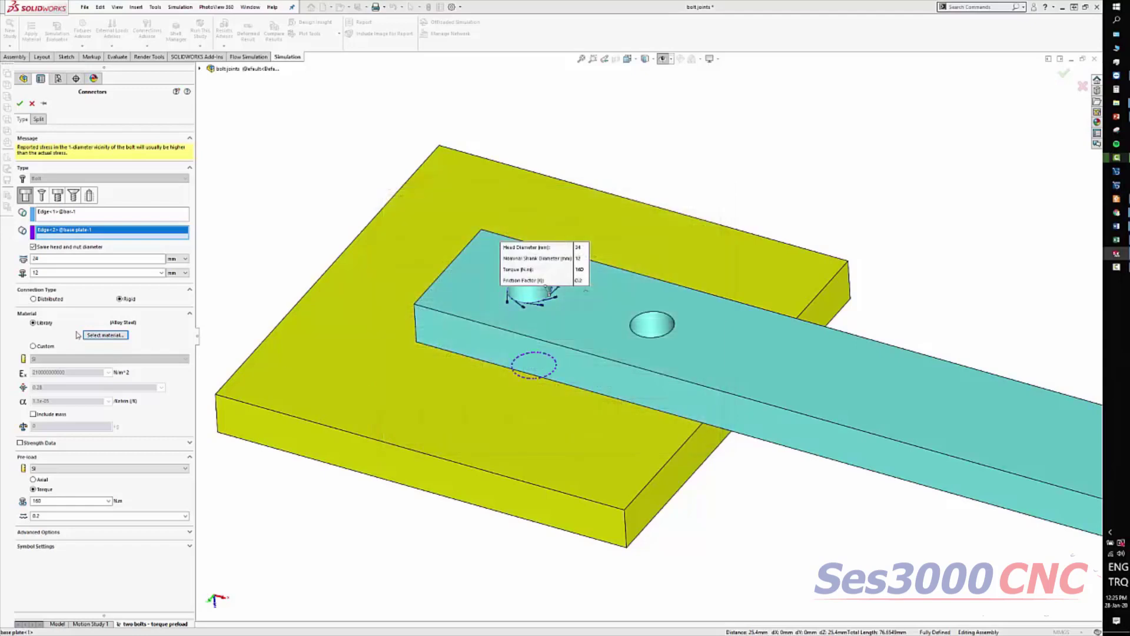
pyautogui.click(34, 347)
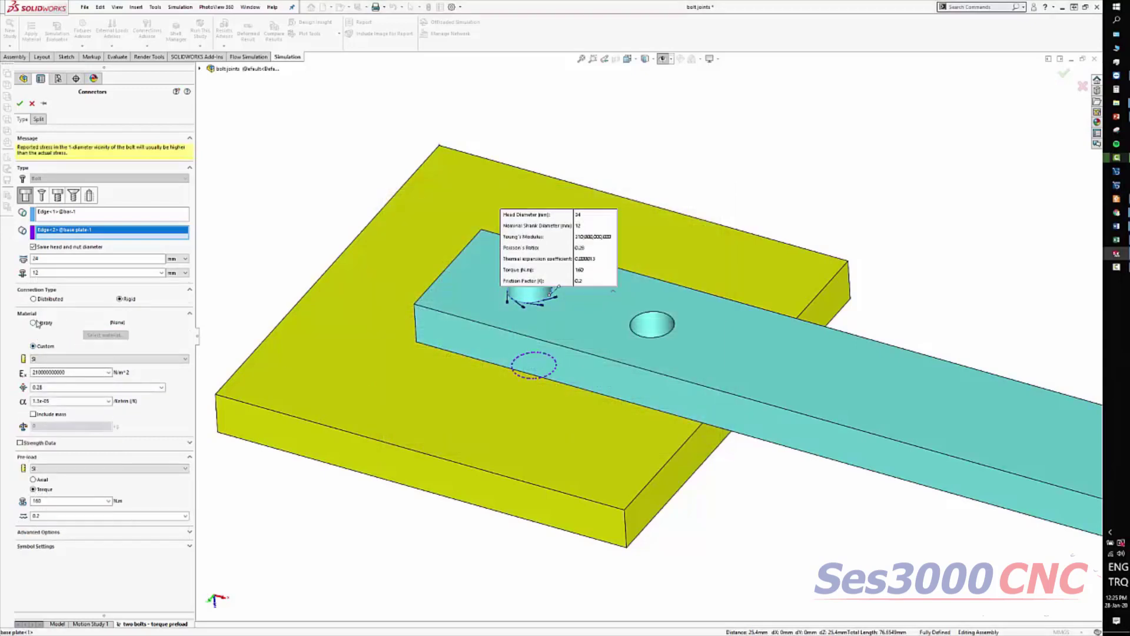
pyautogui.click(34, 323)
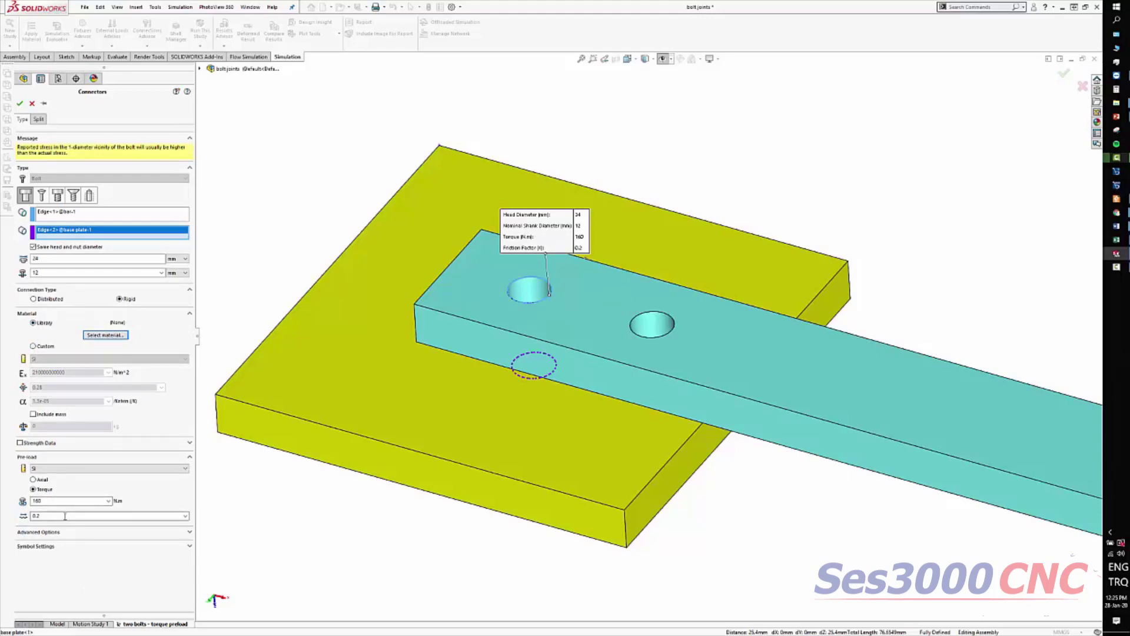
pyautogui.click(20, 103)
pyautogui.scroll(3, 403, 376)
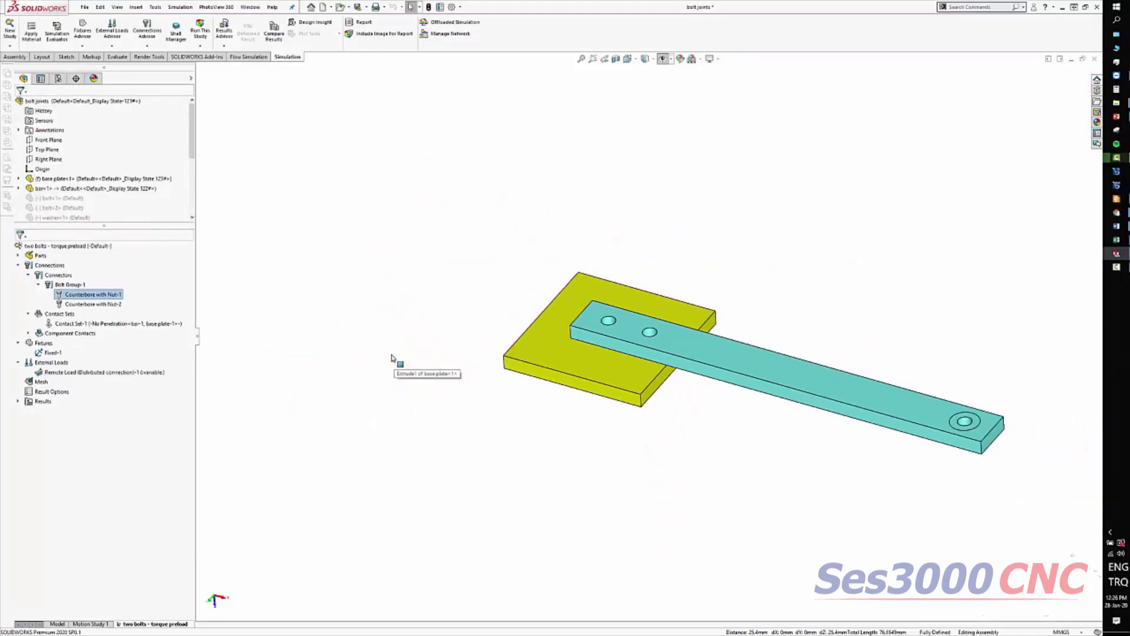
pyautogui.moveTo(396, 376); pyautogui.dragTo(924, 405, button='middle')
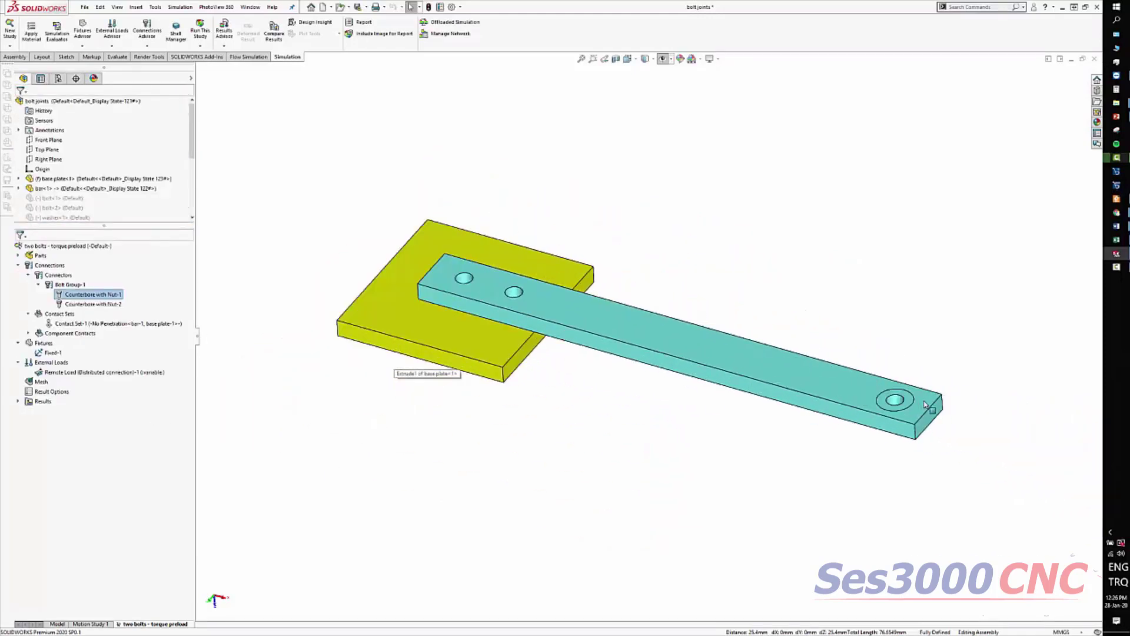
pyautogui.click(62, 373)
pyautogui.rightClick(63, 375)
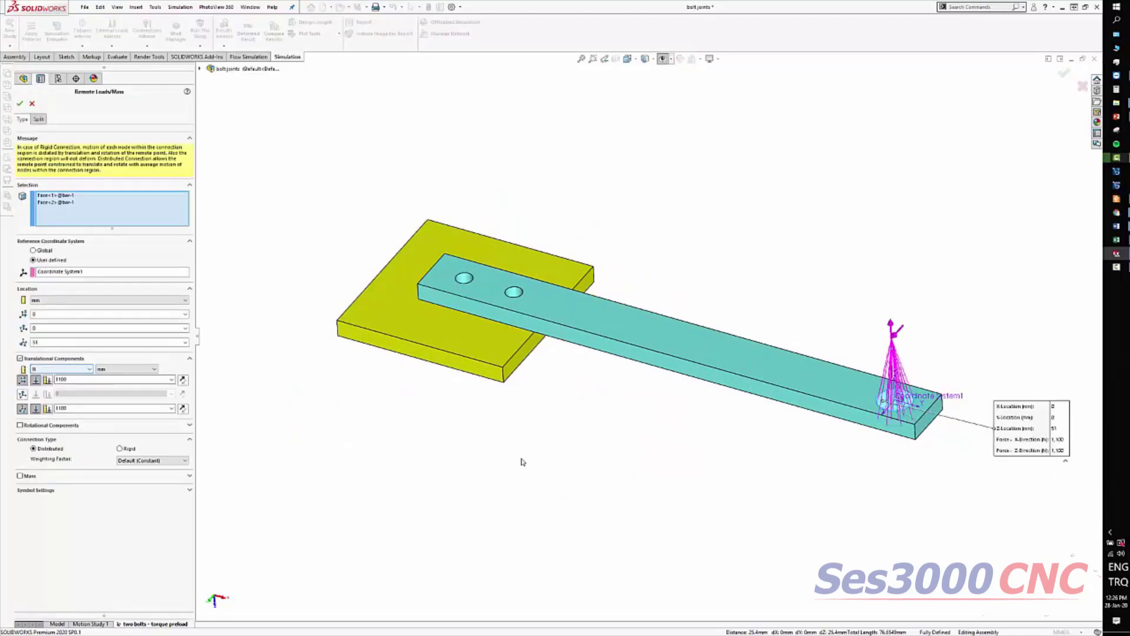
pyautogui.moveTo(523, 461); pyautogui.dragTo(555, 359, button='middle')
pyautogui.click(139, 342)
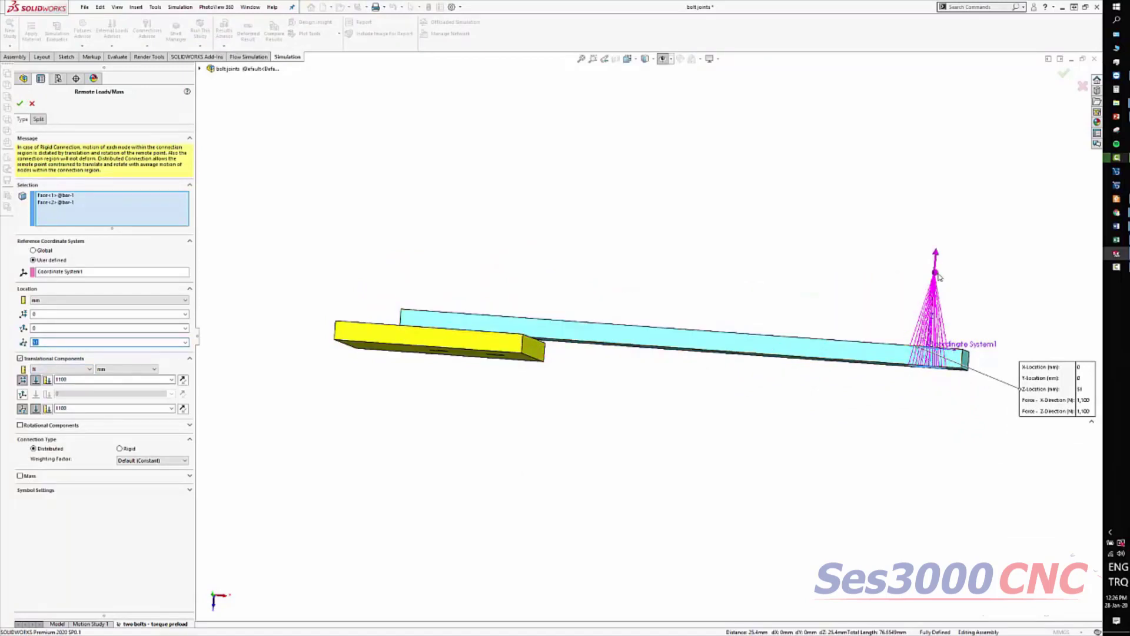
pyautogui.moveTo(939, 278); pyautogui.dragTo(819, 309, button='middle')
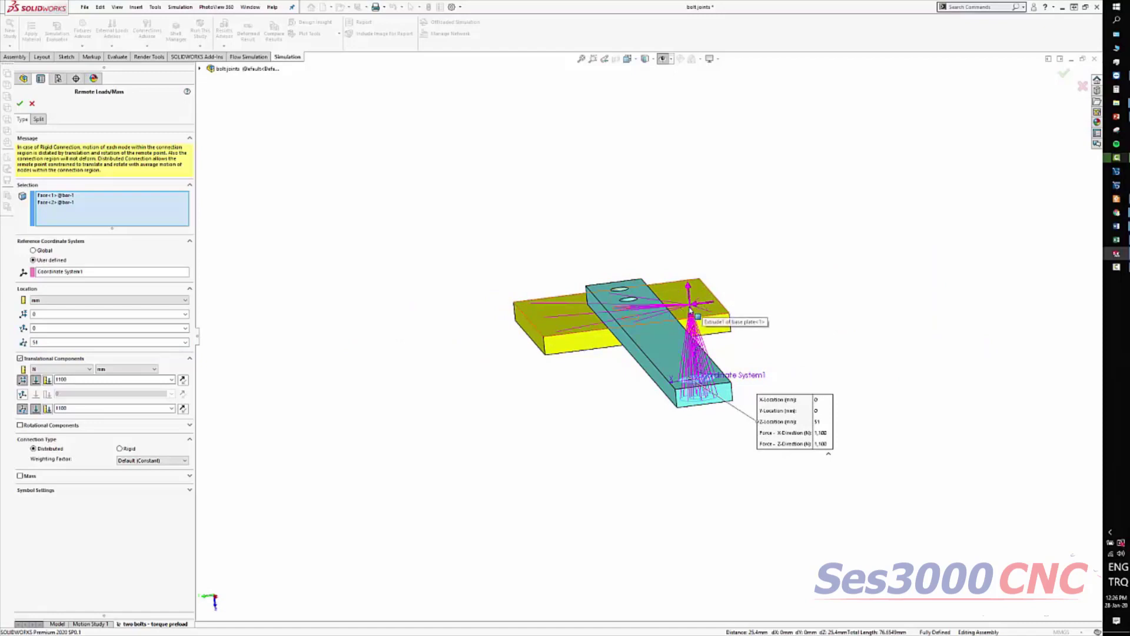
pyautogui.doubleClick(71, 380)
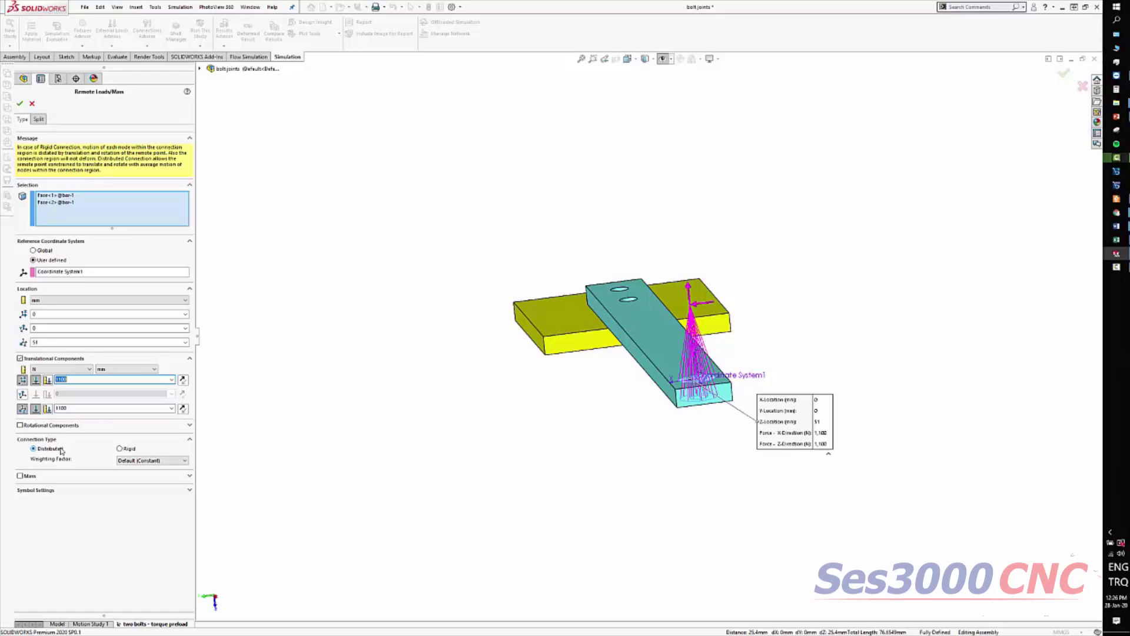
# - Confirm the remote load and select the Fixed-1 fixture on the base plate
pyautogui.click(33, 104)
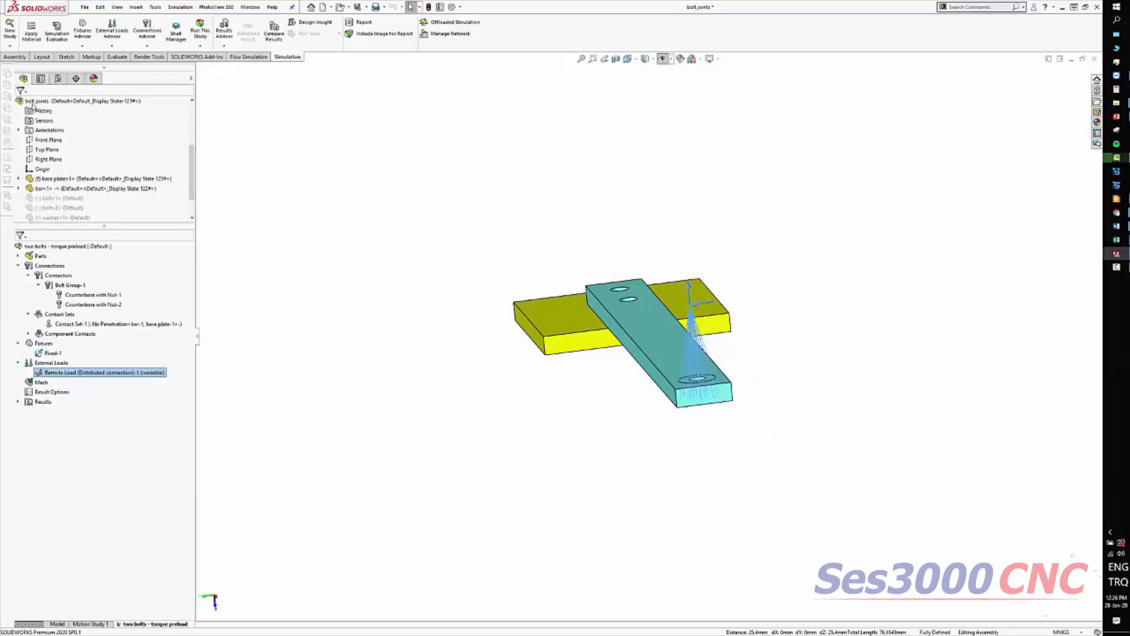
pyautogui.click(52, 352)
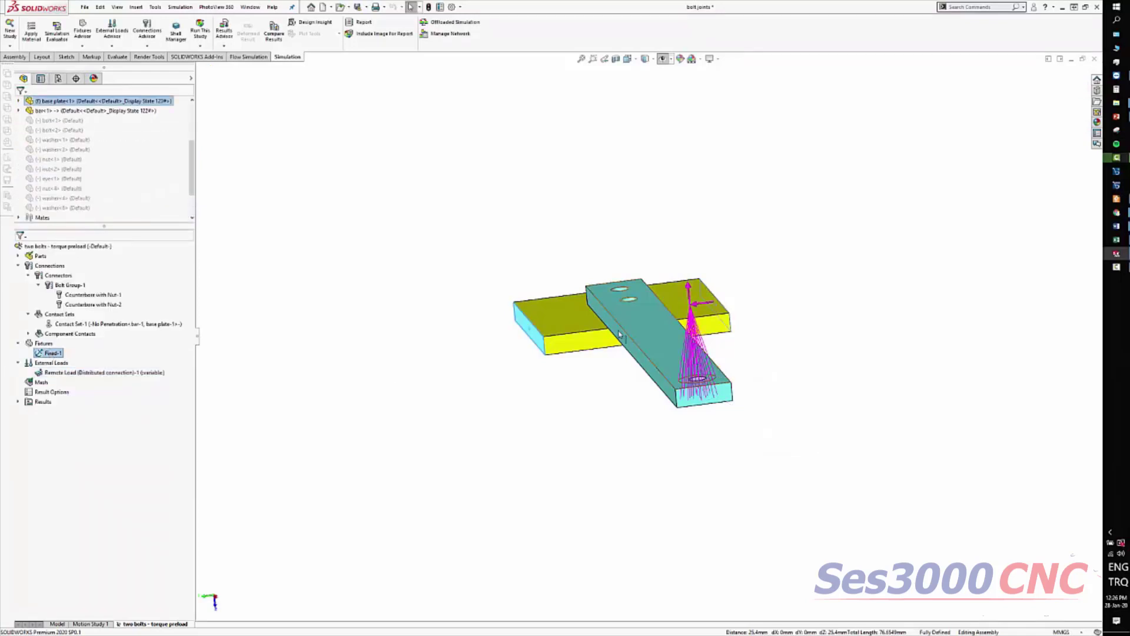
pyautogui.moveTo(530, 368); pyautogui.dragTo(606, 374, button='middle')
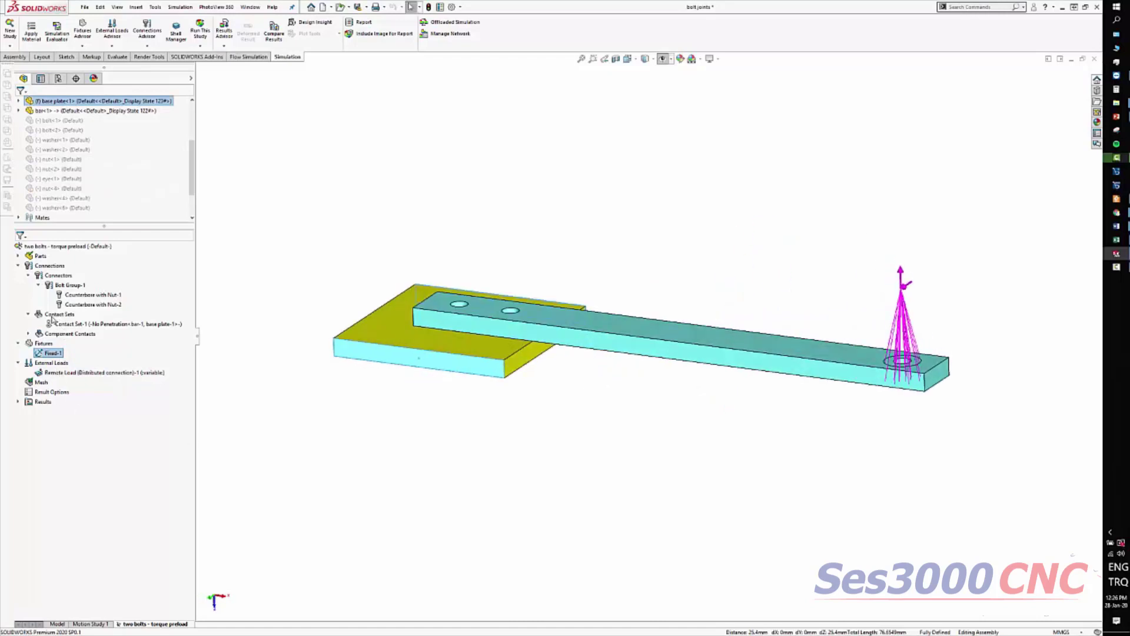
# - Display the solid mesh on both parts and open the Stress1 von Mises plot
pyautogui.rightClick(38, 382)
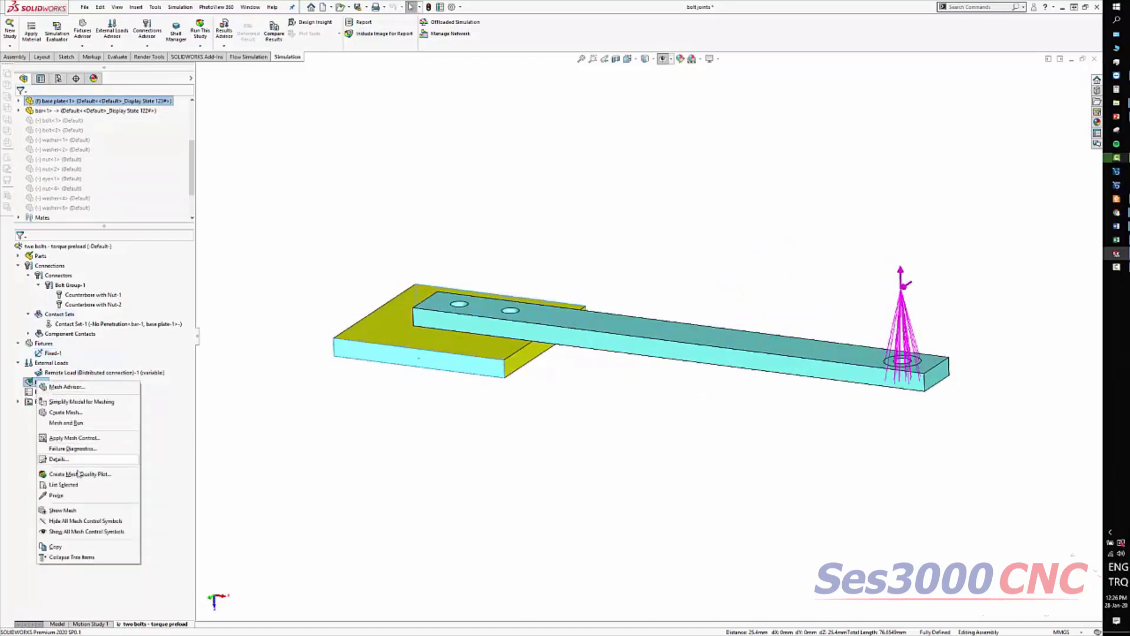
pyautogui.click(78, 510)
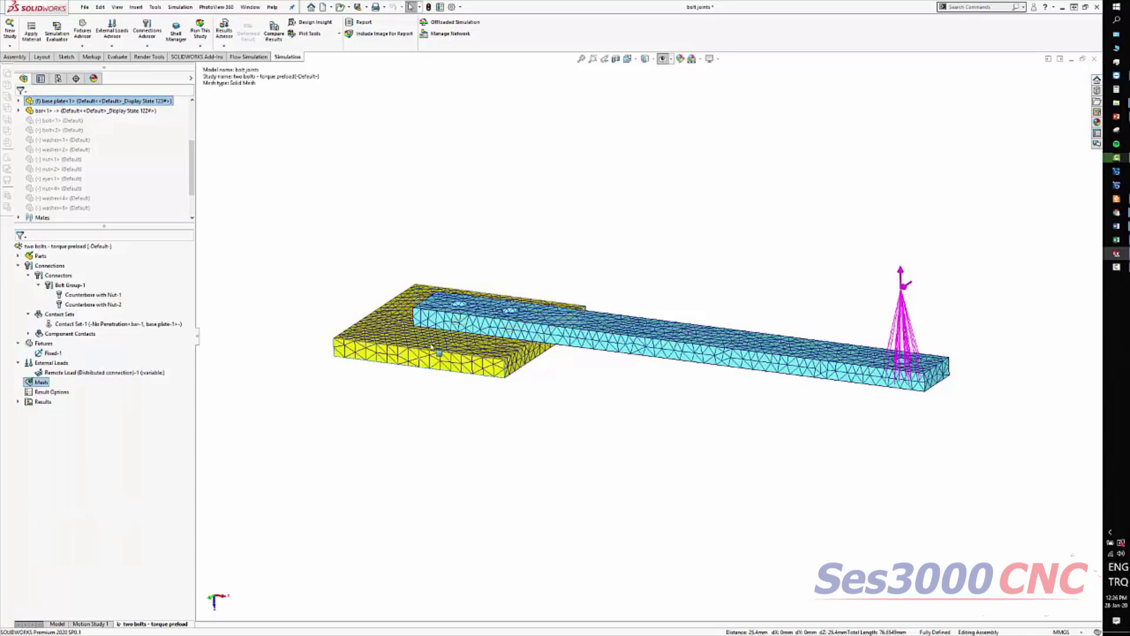
pyautogui.click(17, 401)
pyautogui.doubleClick(56, 411)
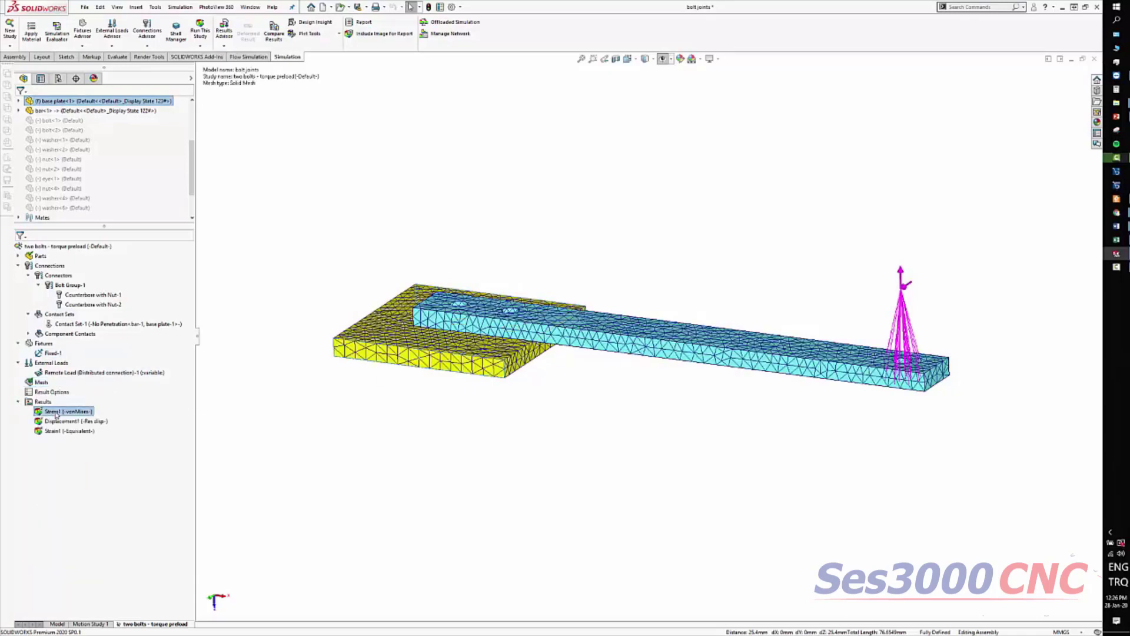
# - Animate the Stress1 plot, close the animation, then show the Displacement1 resultant displacement plot
pyautogui.moveTo(726, 326); pyautogui.dragTo(814, 381, button='middle')
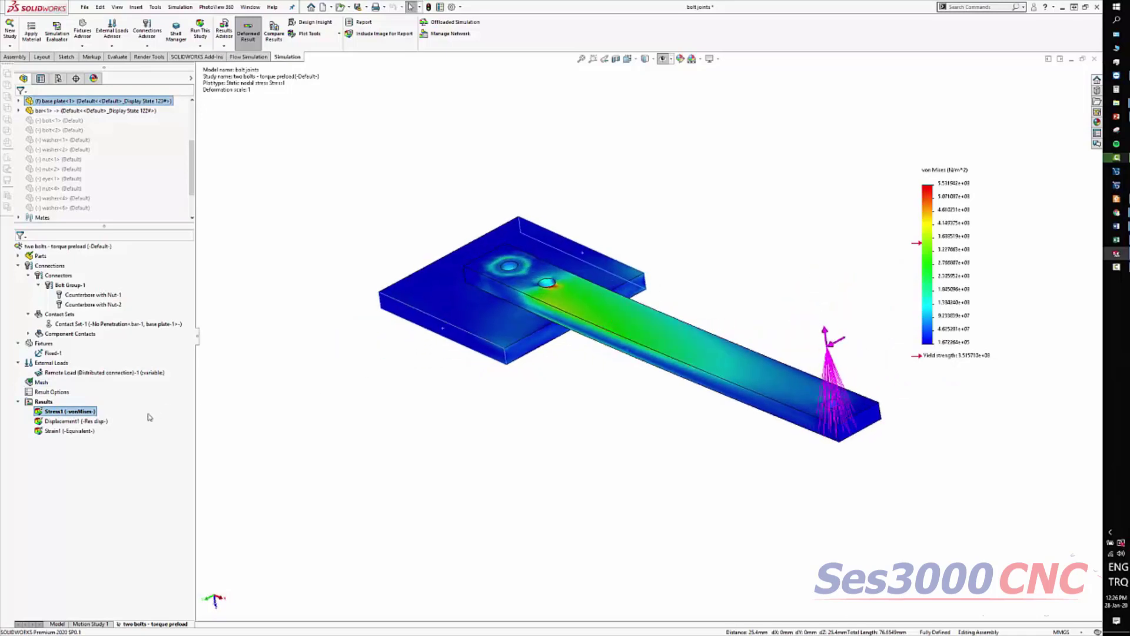
pyautogui.rightClick(90, 413)
pyautogui.click(106, 447)
pyautogui.moveTo(719, 328); pyautogui.dragTo(645, 337, button='middle')
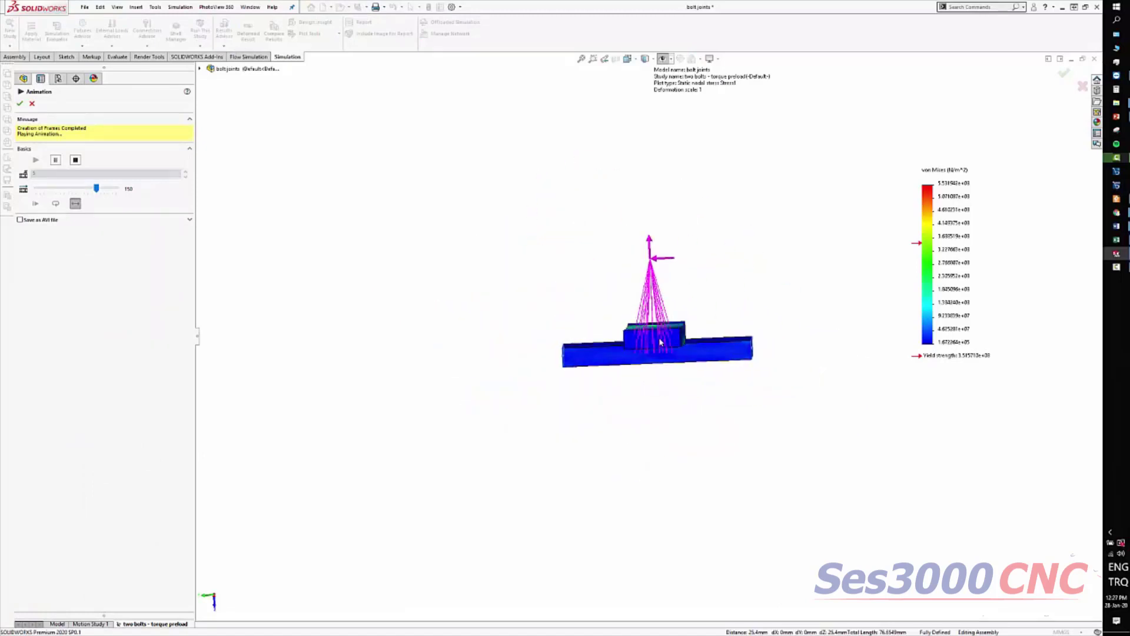
pyautogui.scroll(-2, 645, 337)
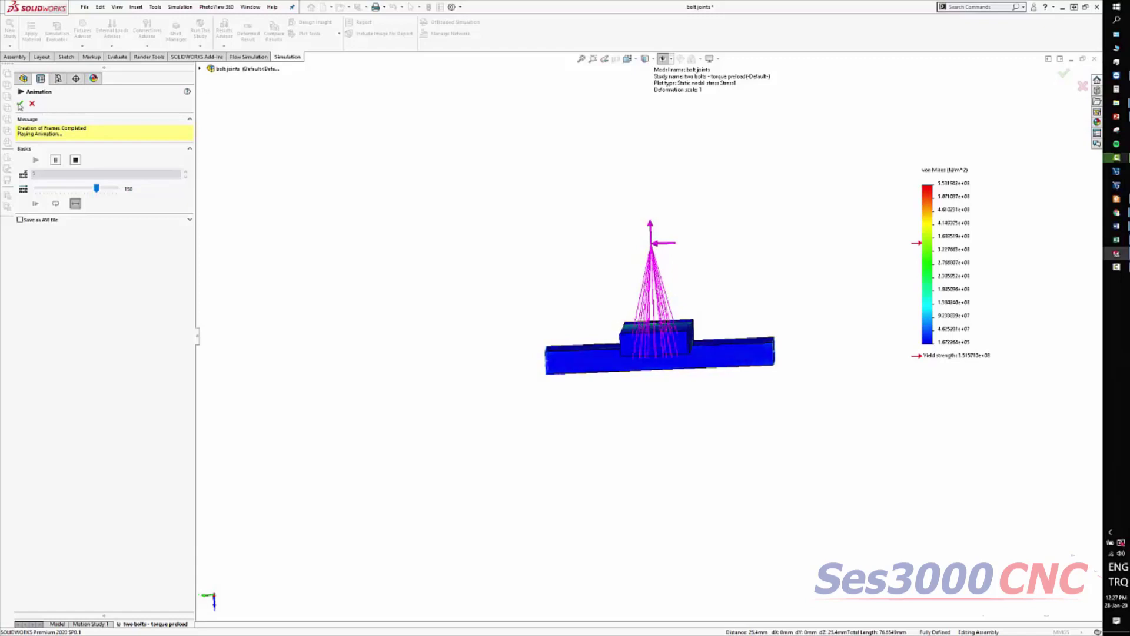
pyautogui.click(32, 104)
pyautogui.doubleClick(70, 422)
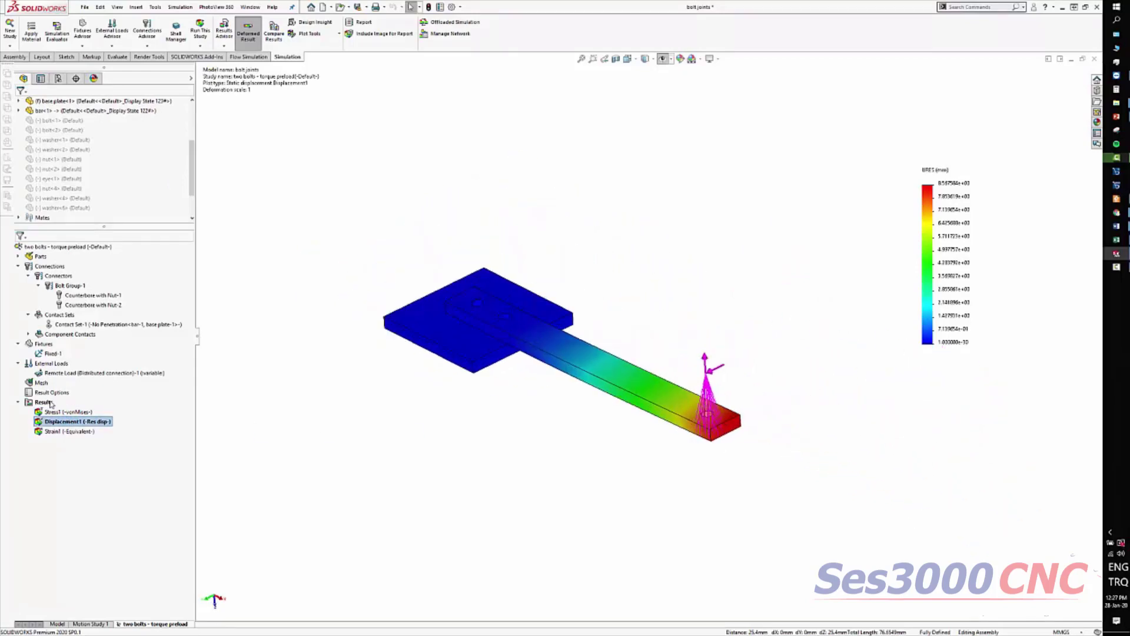
# - Attempt a Pin/Bolt Check plot, dismiss the missing strength data warning, and redisplay Stress1
pyautogui.rightClick(49, 404)
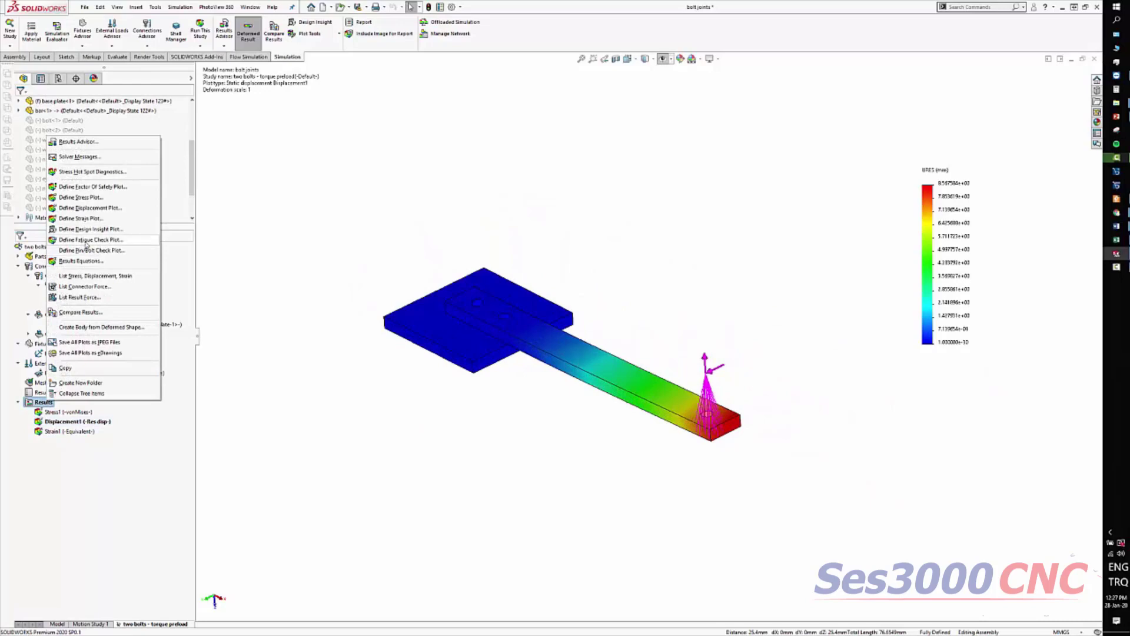
pyautogui.click(97, 252)
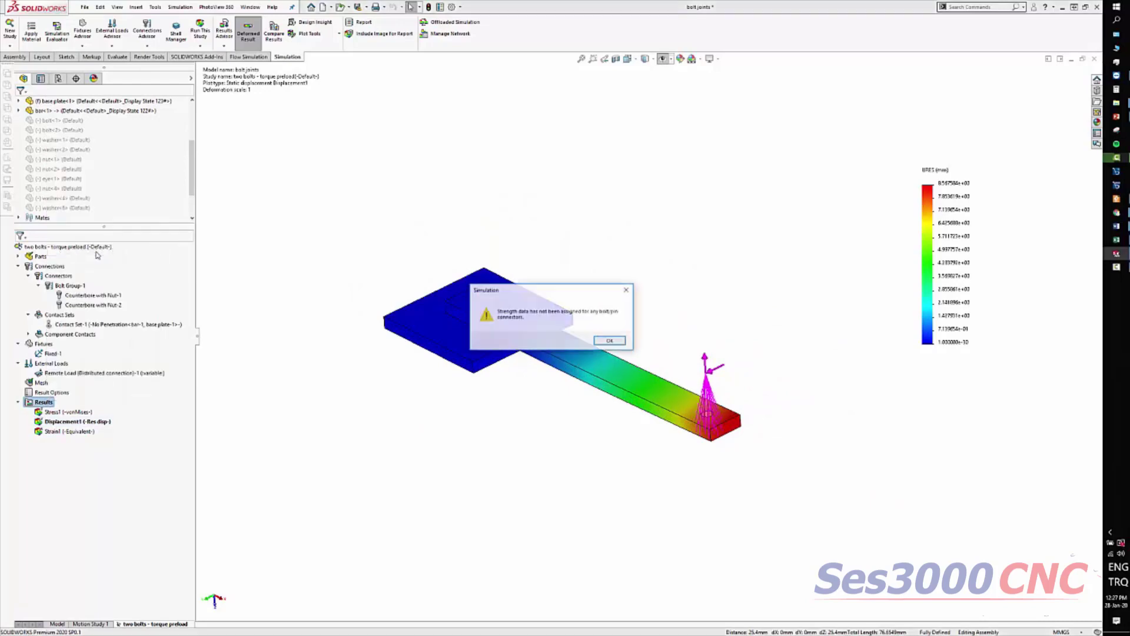
pyautogui.click(604, 344)
pyautogui.rightClick(57, 399)
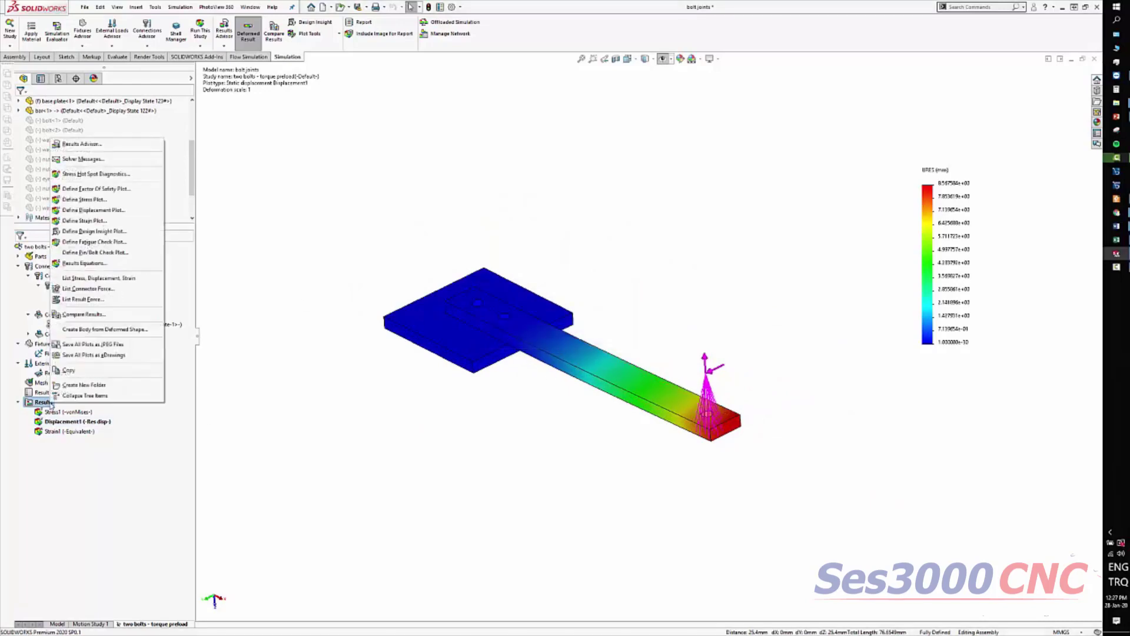
pyautogui.press('Escape')
pyautogui.doubleClick(50, 411)
pyautogui.rightClick(48, 404)
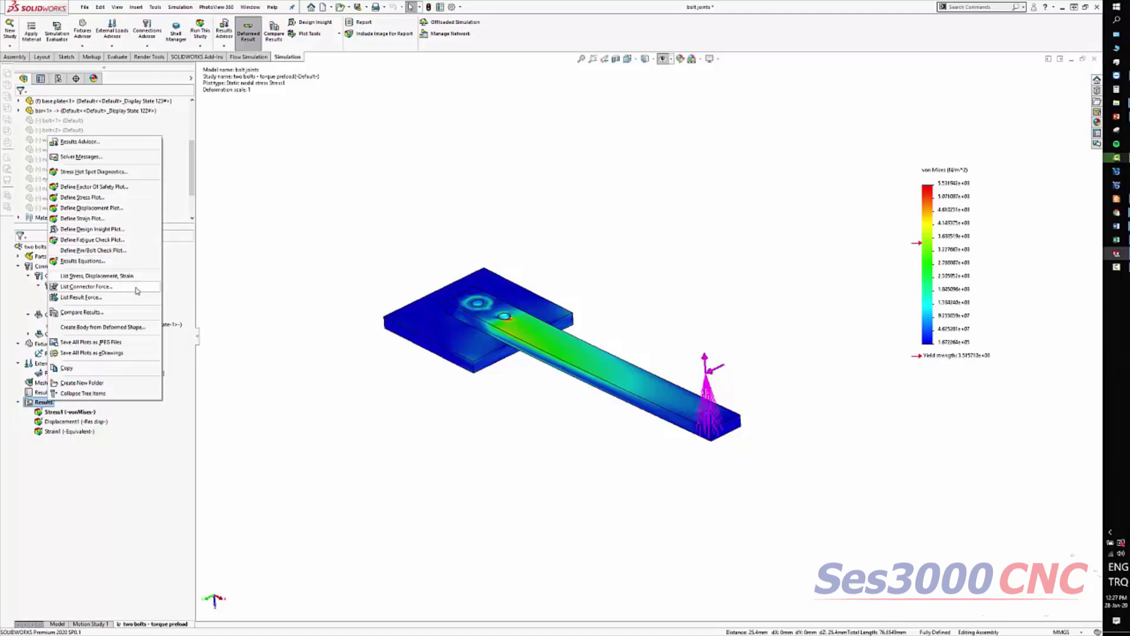
# - List connector forces for all bolts (about 2,770 N shear, 66,746 N axial), then close
pyautogui.click(137, 291)
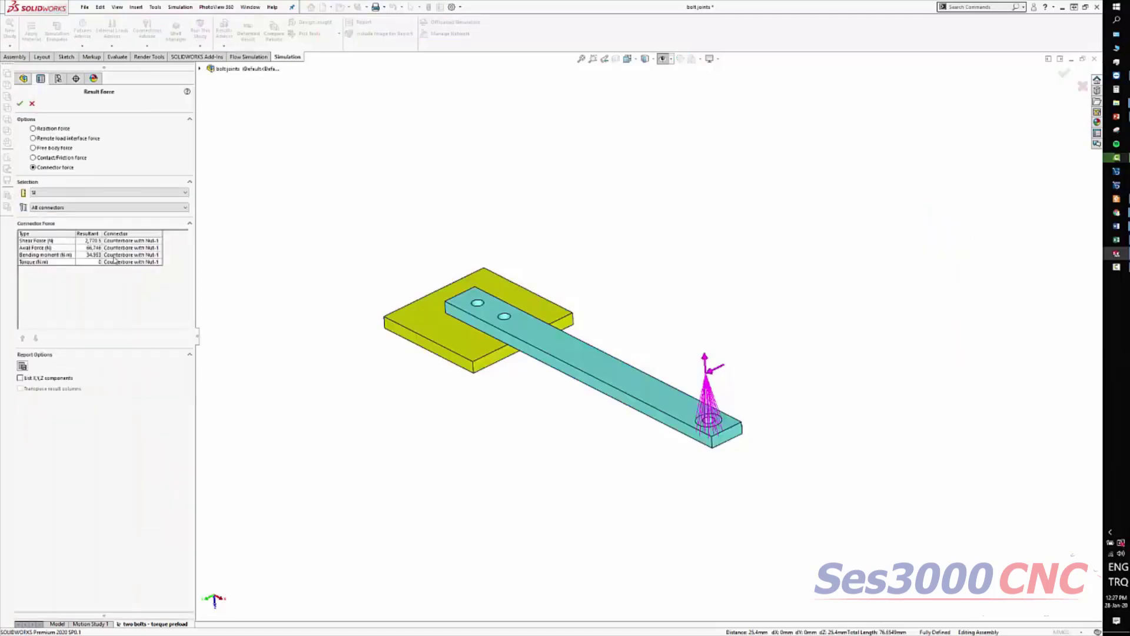
pyautogui.click(67, 209)
pyautogui.click(67, 227)
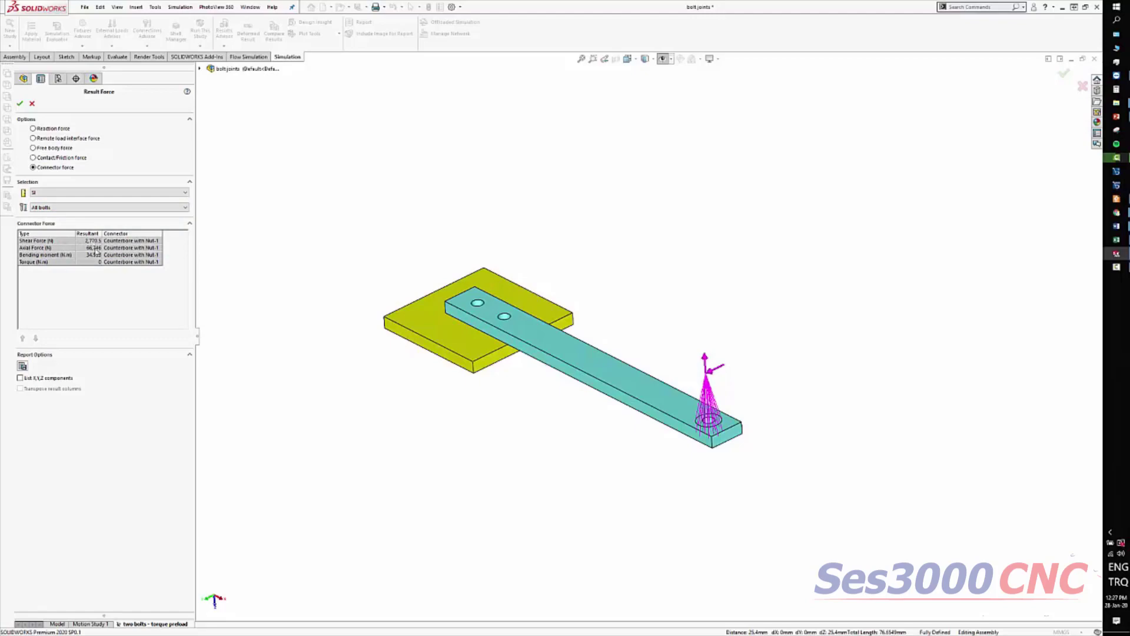
pyautogui.click(32, 103)
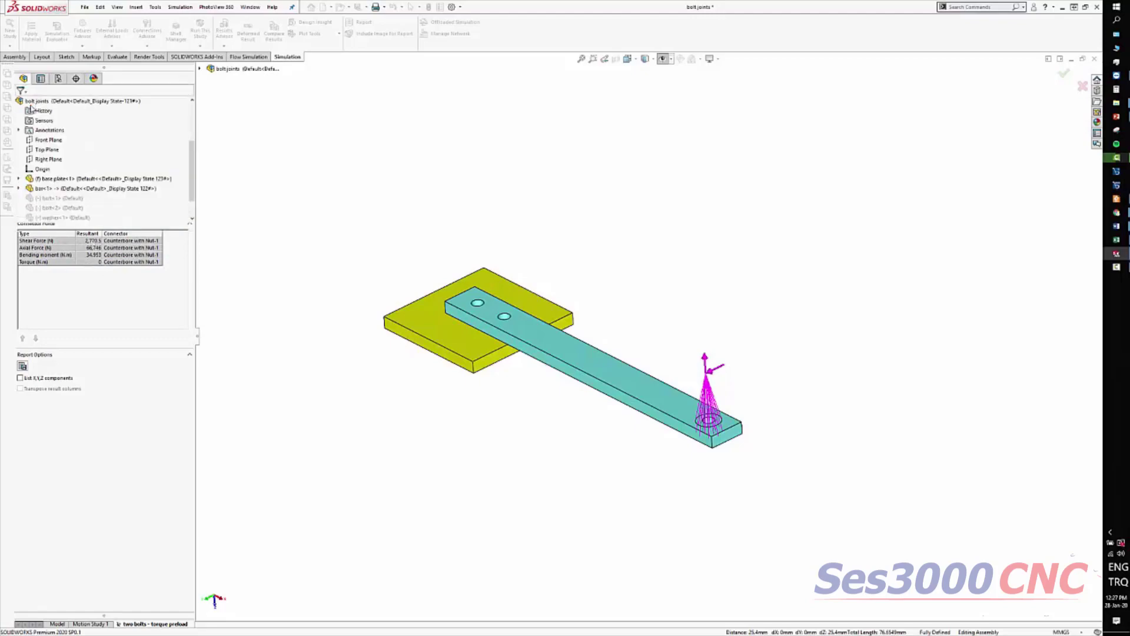